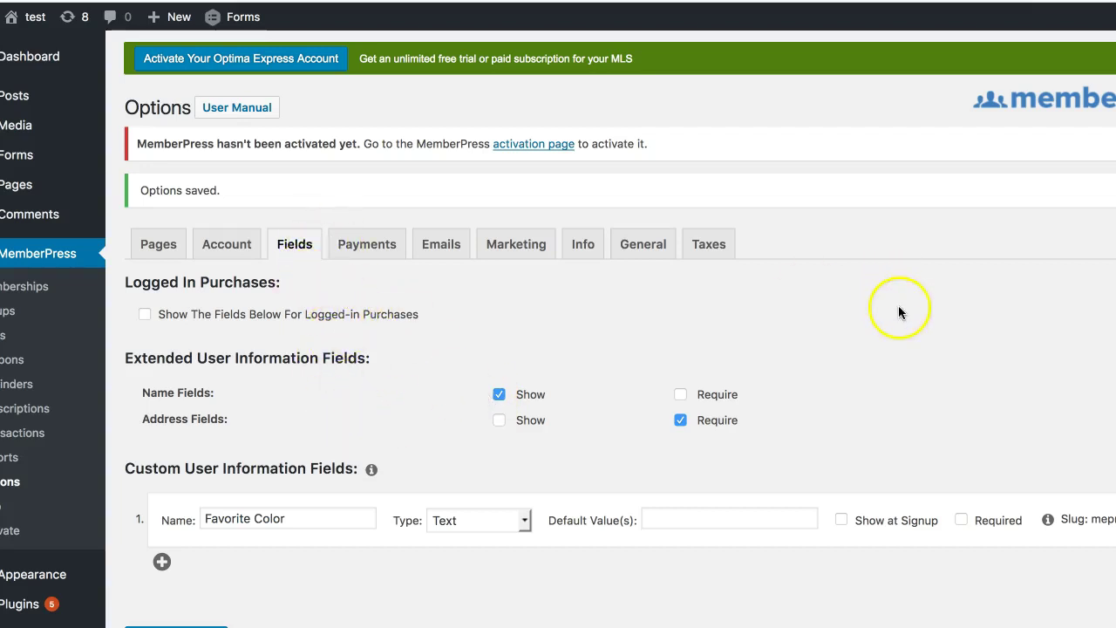
Step: Keep the Favorite Color field's type as Text in MemberPress Fields and save with Update Options
scroll(898, 312, "down", 3)
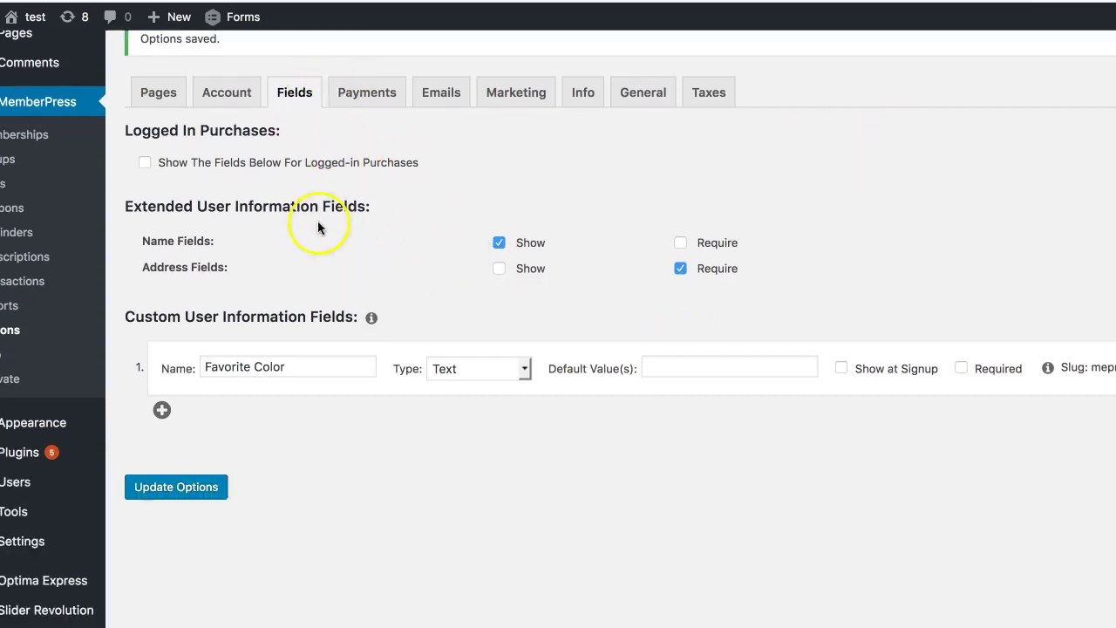
scroll(92, 324, "up", 2)
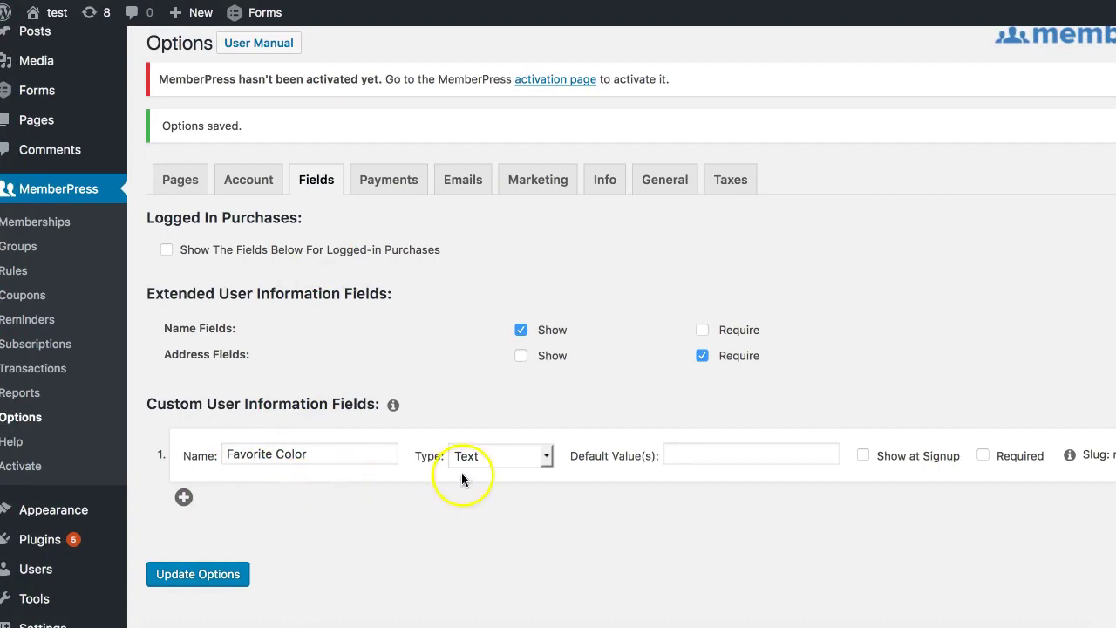
left_click(510, 459)
left_click(527, 460)
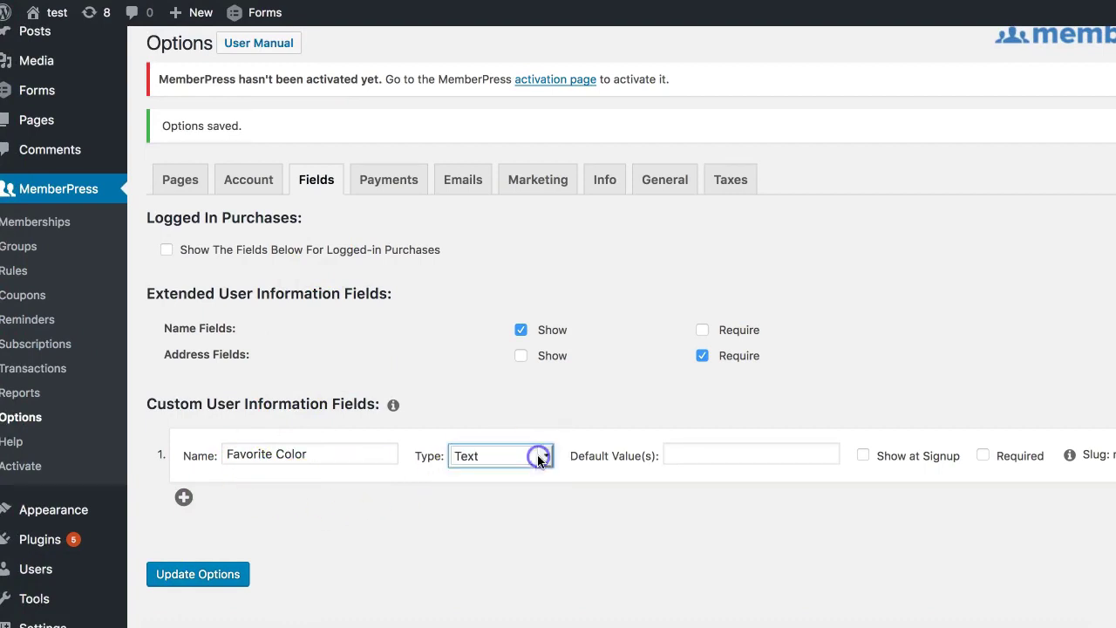
left_click(643, 487)
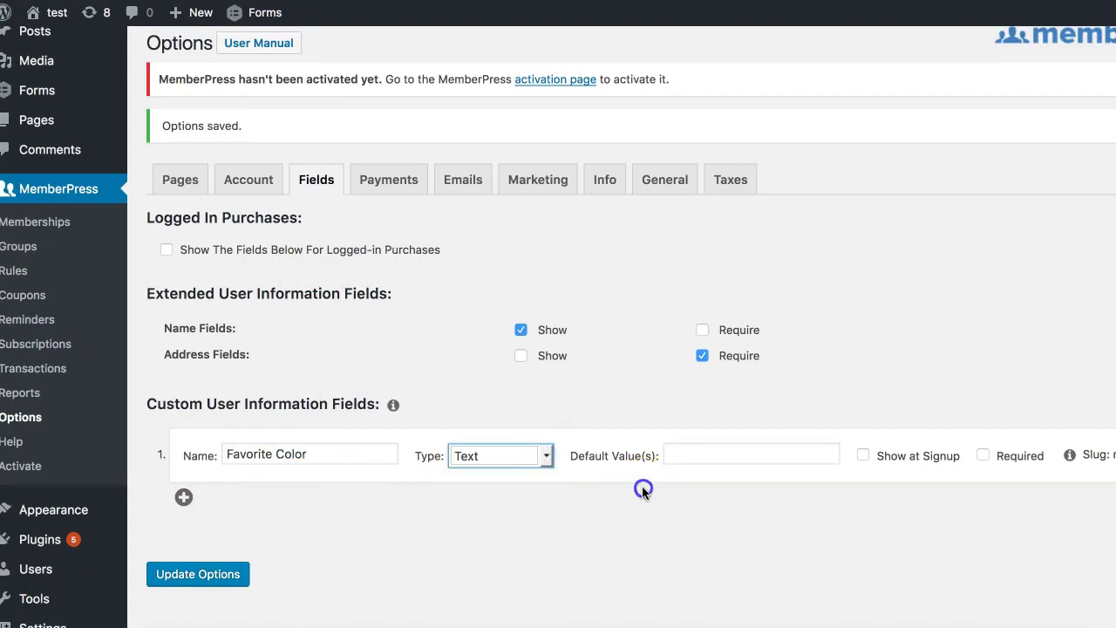
left_click(323, 452)
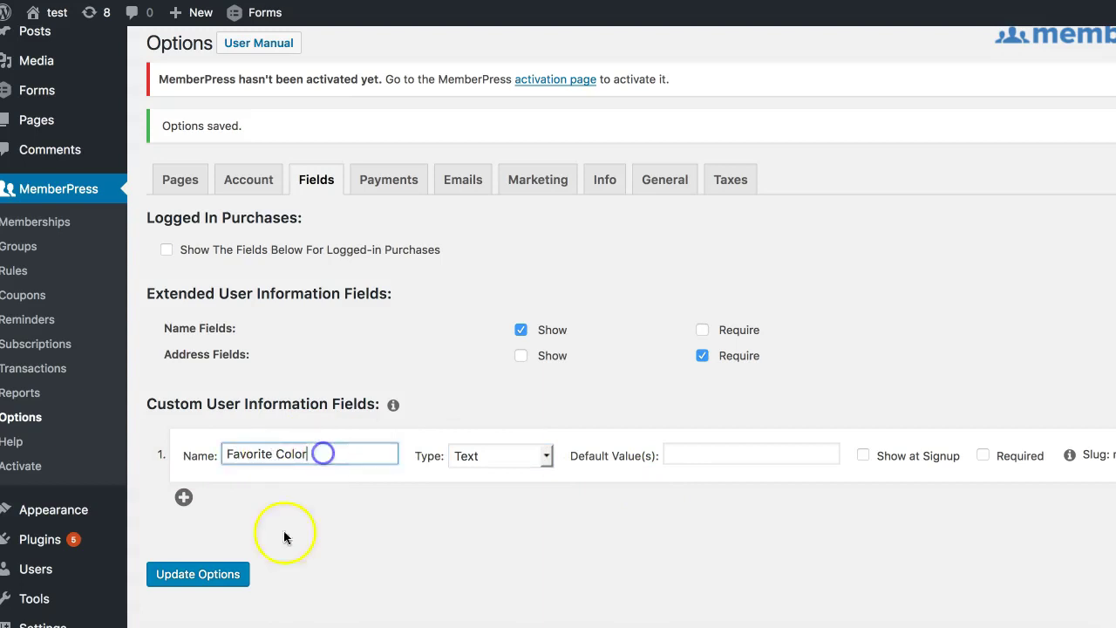
left_click(207, 581)
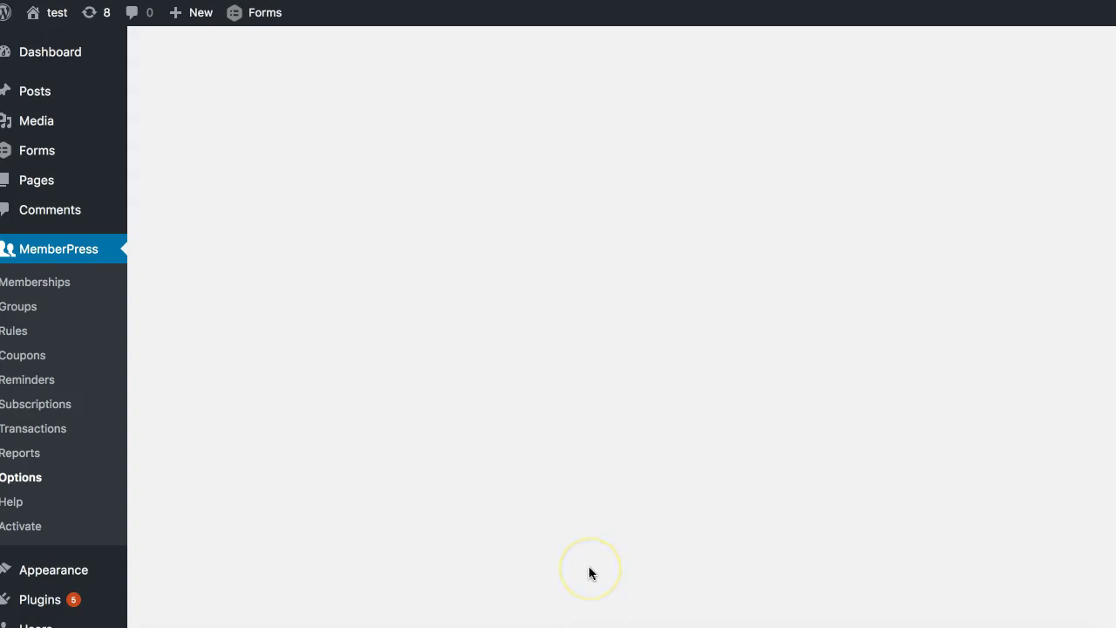
scroll(538, 519, "down", 3)
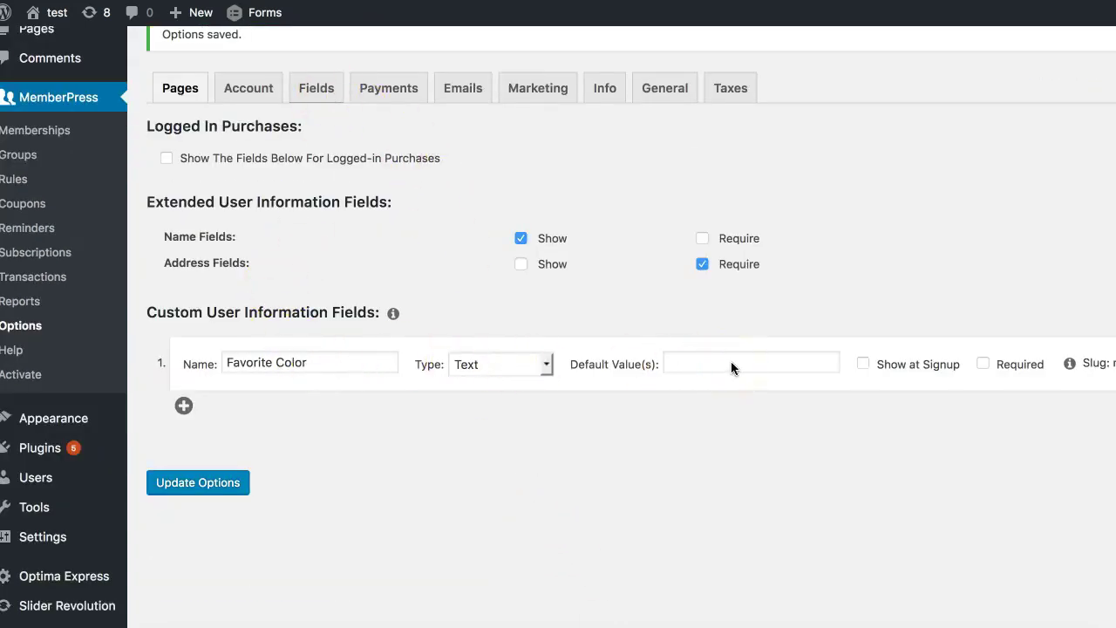
scroll(731, 361, "up", 3)
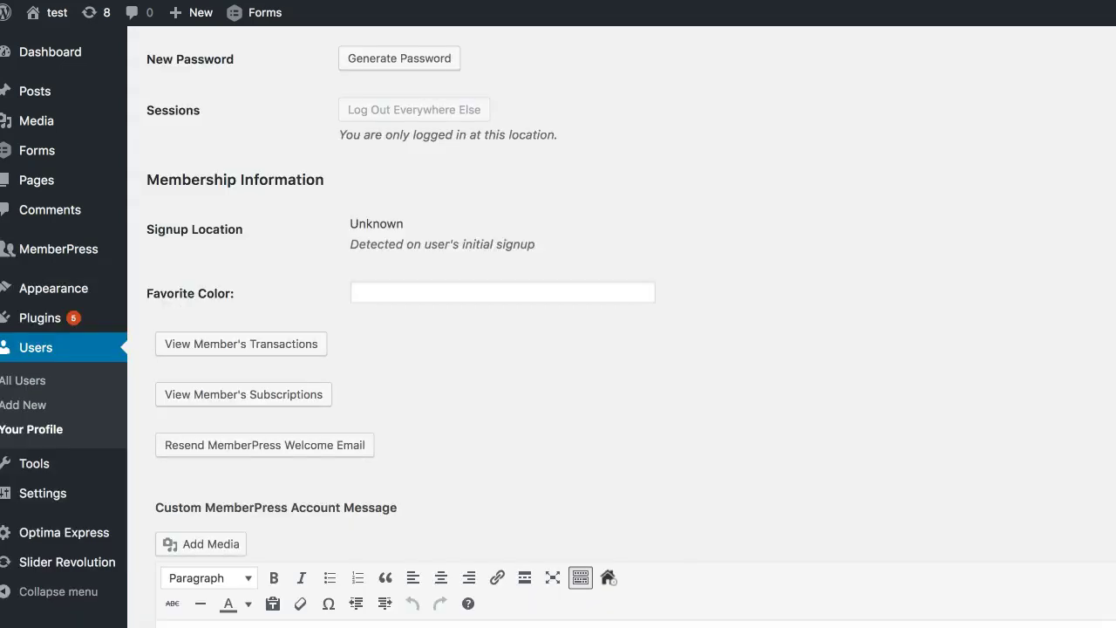
Step: Enter alsdfjawe as the profile's Favorite Color and update the profile
scroll(377, 94, "up", 5)
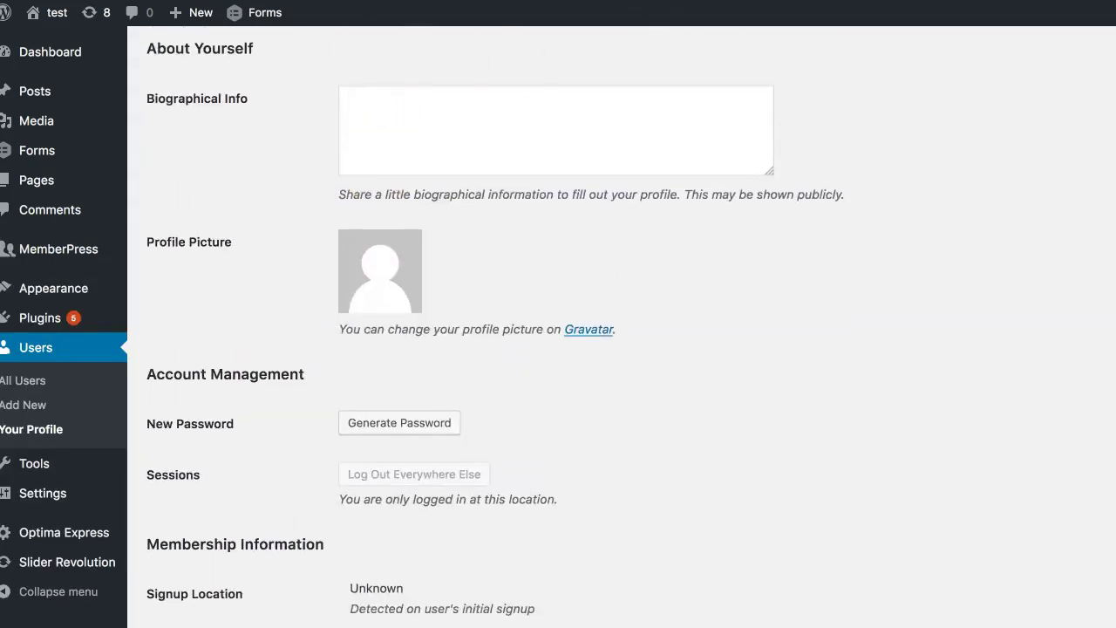
scroll(422, 262, "down", 5)
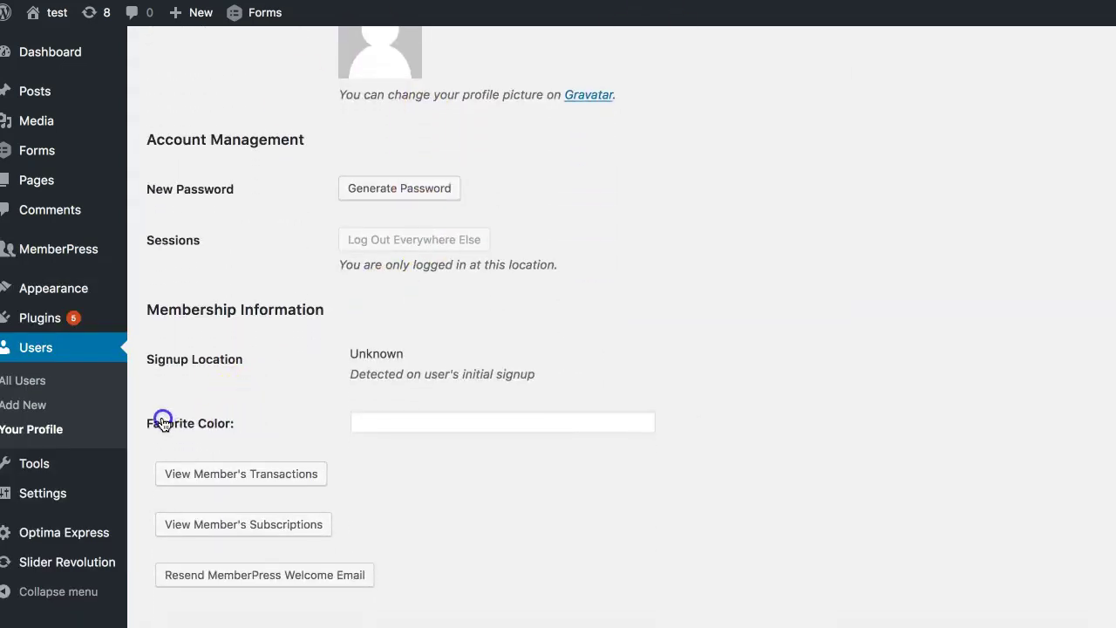
left_click(418, 431)
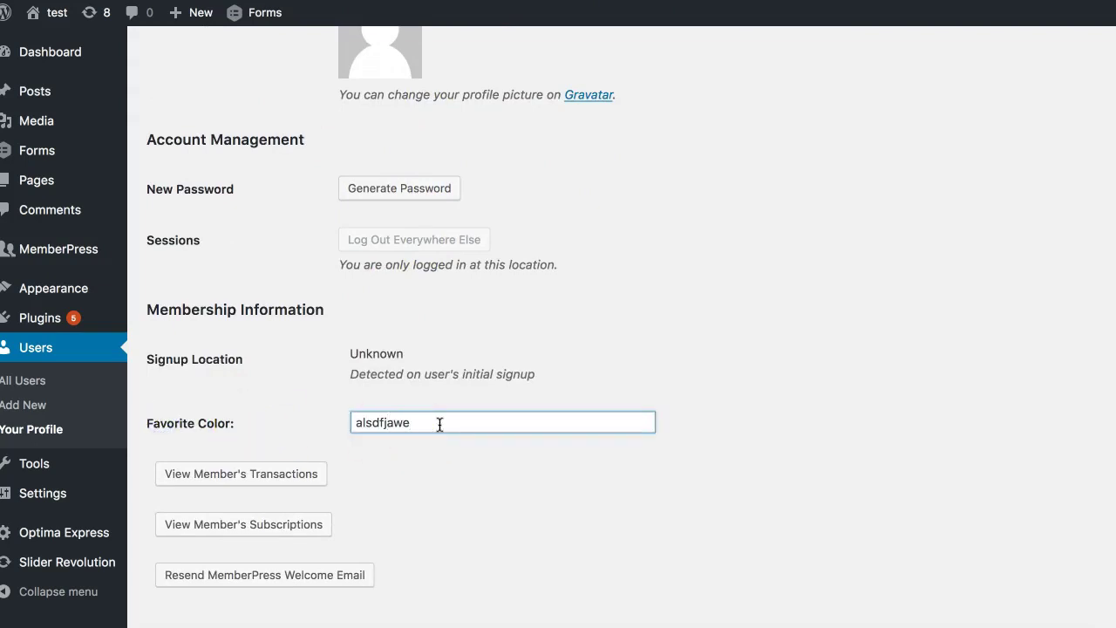
type("alsdfjawe")
scroll(440, 423, "down", 3)
left_click(426, 286)
scroll(426, 286, "down", 3)
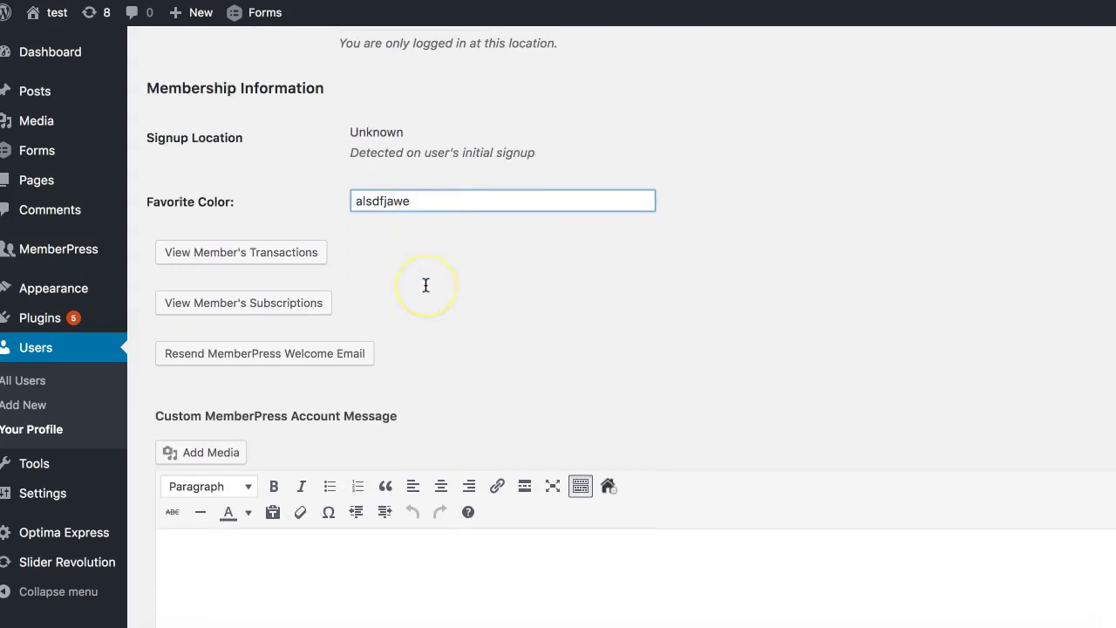
scroll(425, 287, "down", 4)
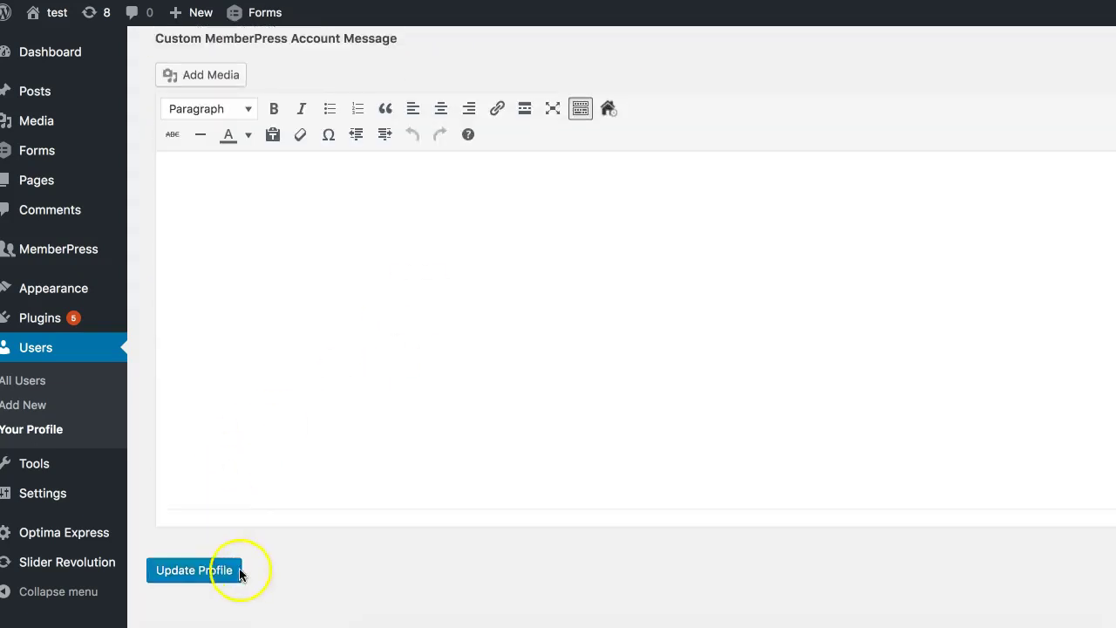
left_click(214, 569)
scroll(424, 409, "up", 6)
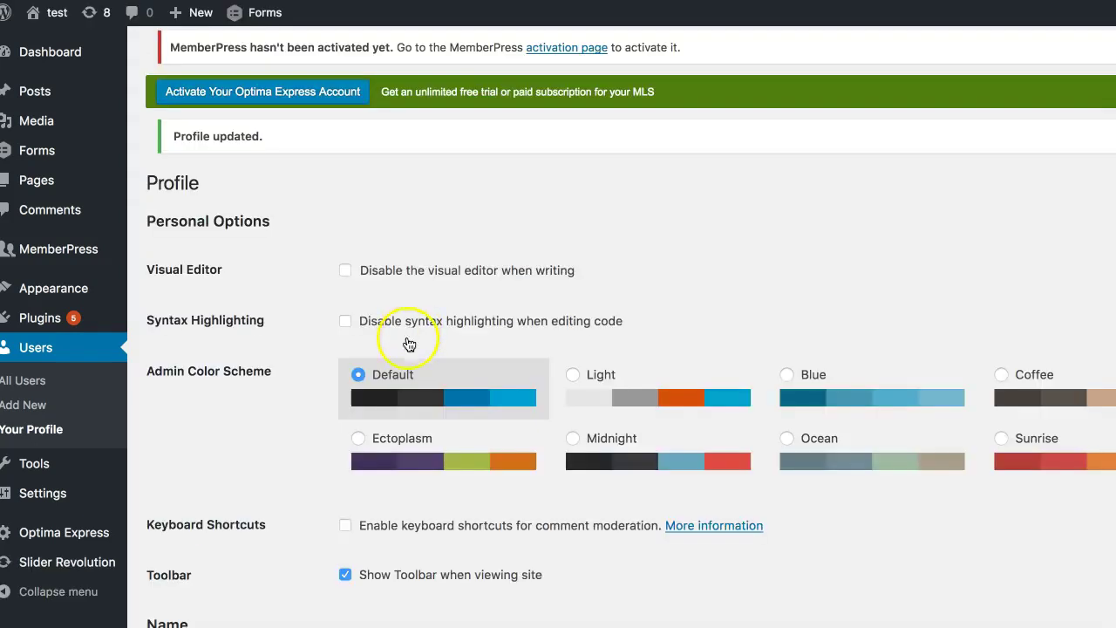
Step: Select the saved alsdfjawe value and copy it to the clipboard
scroll(406, 341, "down", 8)
scroll(405, 384, "down", 4)
scroll(404, 381, "up", 6)
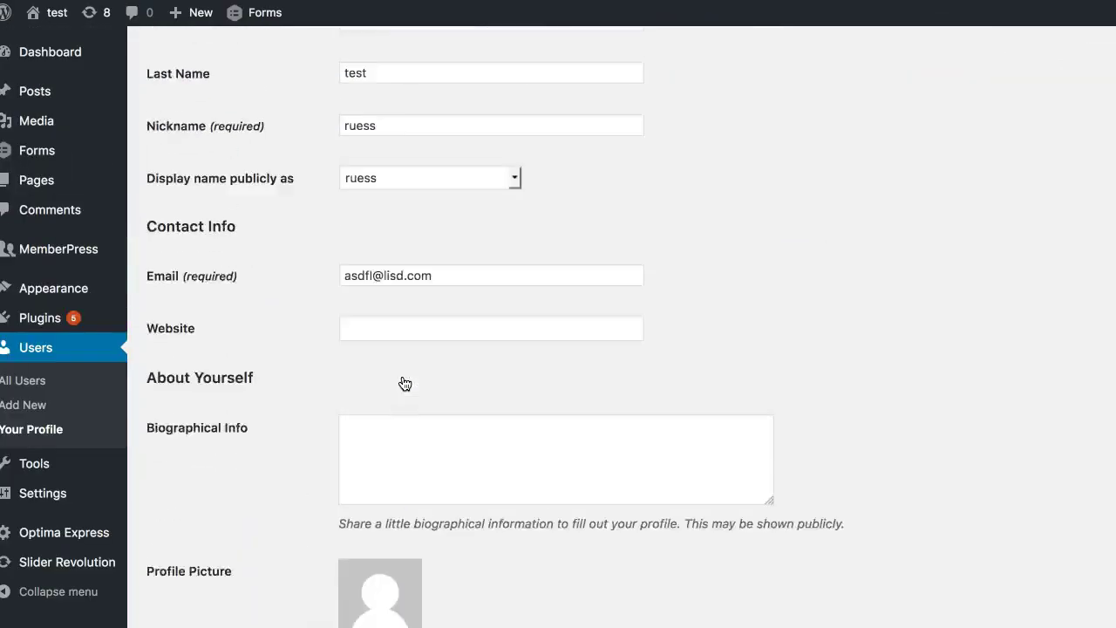
scroll(407, 369, "down", 8)
scroll(405, 363, "down", 3)
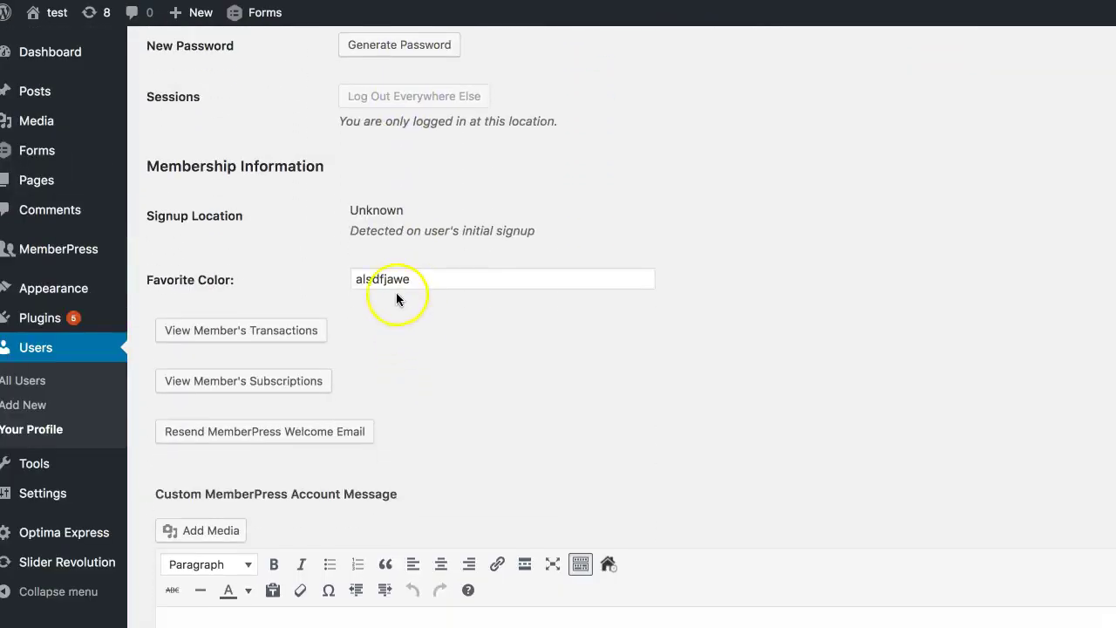
double_click(387, 279)
right_click(393, 280)
left_click(420, 335)
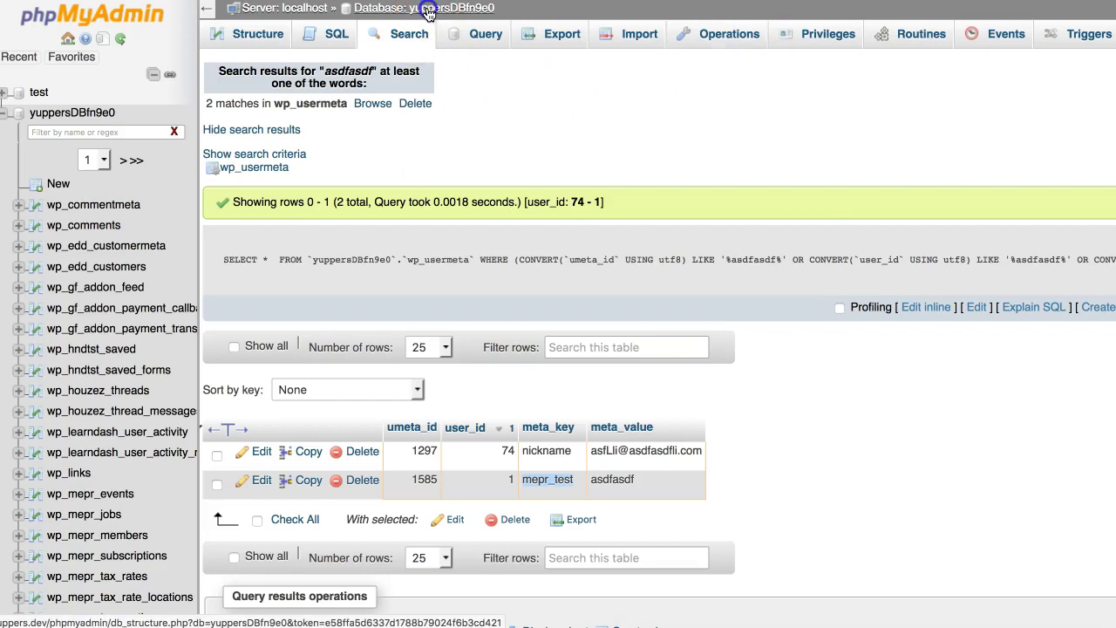
Step: Open the database-wide Search form and paste alsdfjawe as the search term
left_click(401, 9)
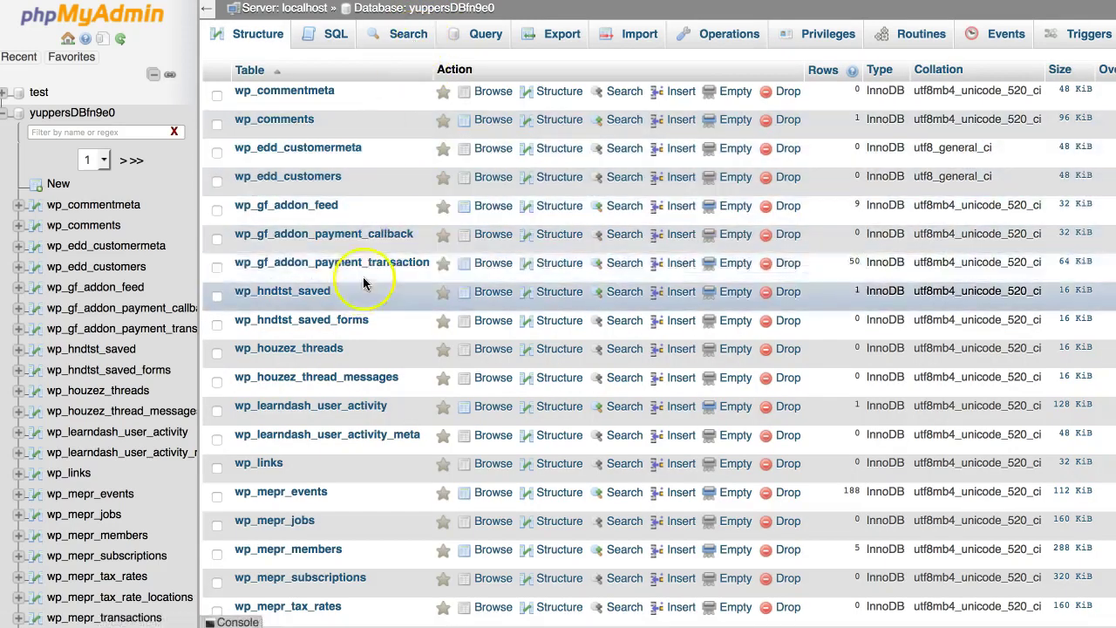
left_click(412, 37)
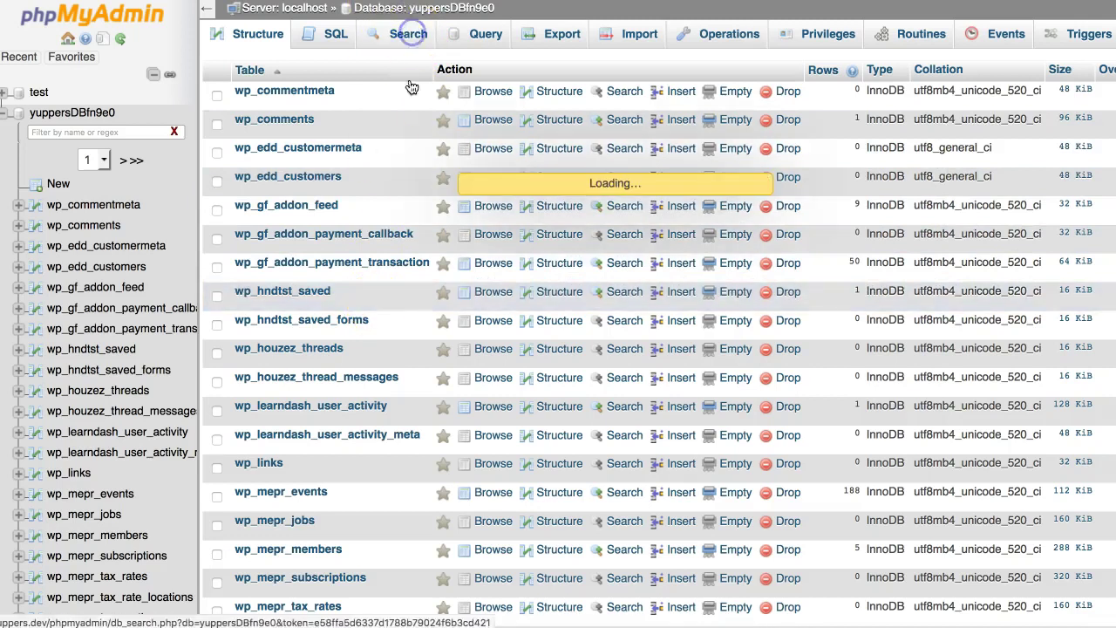
right_click(568, 114)
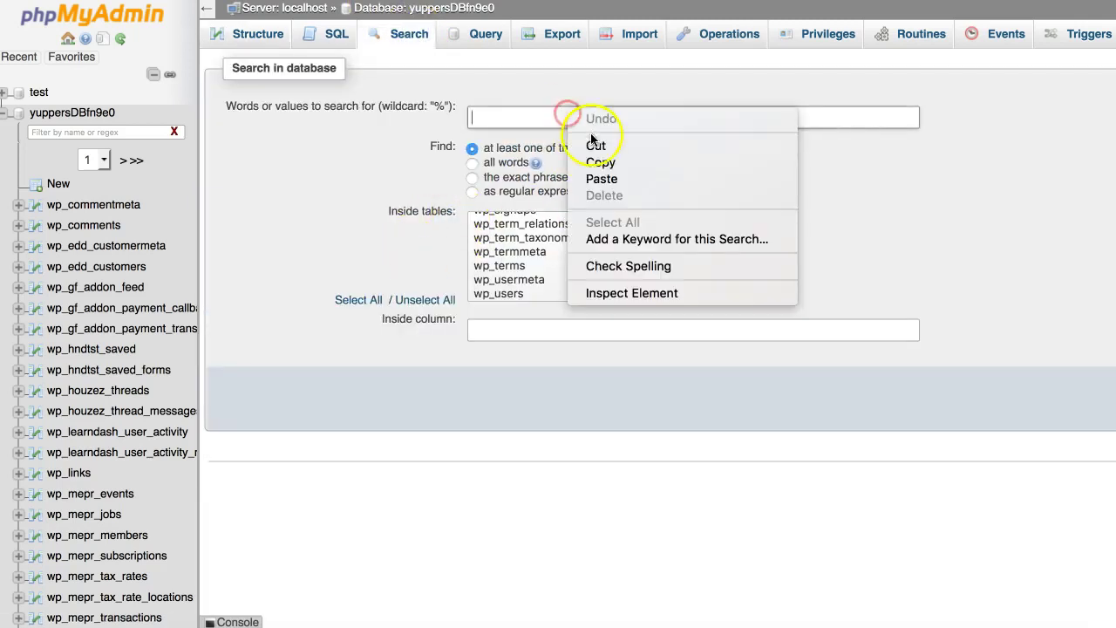
left_click(602, 178)
Step: Limit the search to the wp_usermeta table and run it
scroll(558, 252, "up", 10)
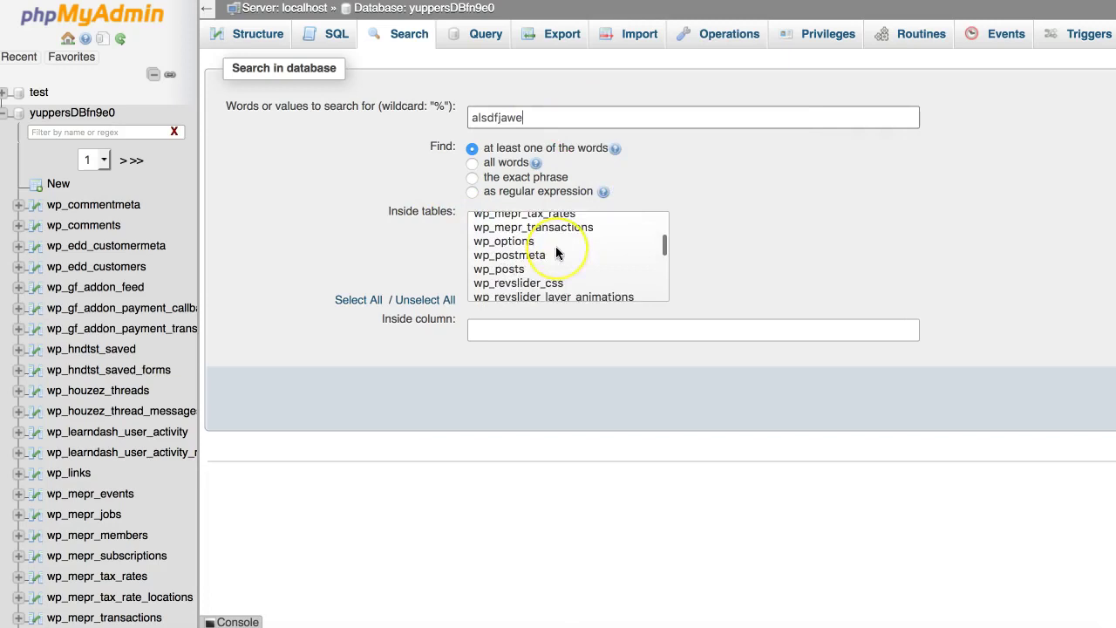
scroll(558, 252, "down", 15)
scroll(556, 251, "down", 5)
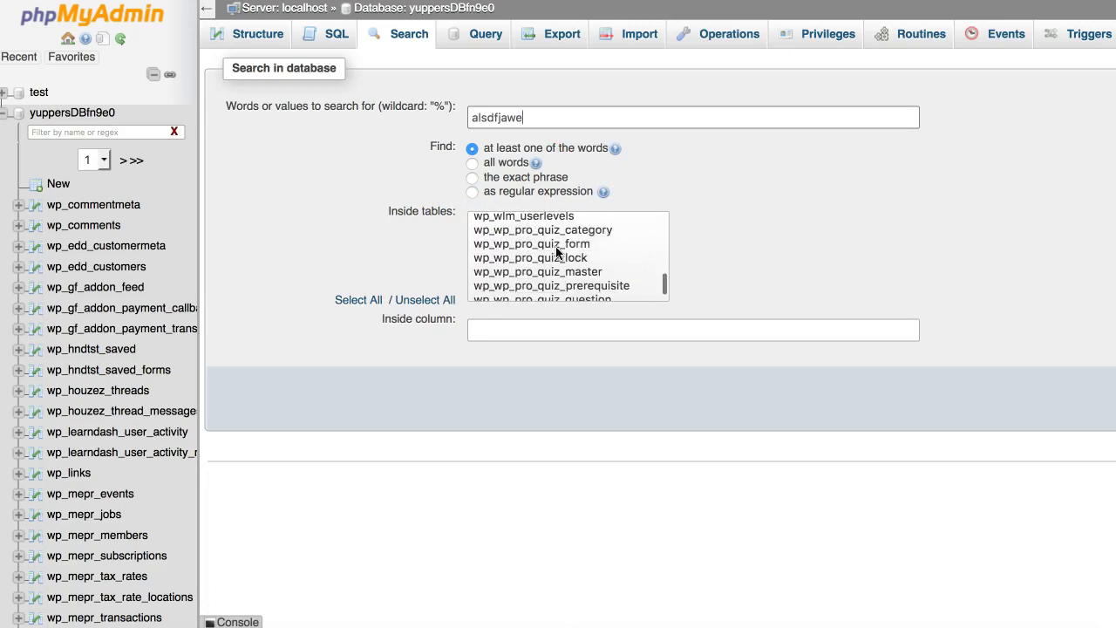
scroll(555, 247, "up", 6)
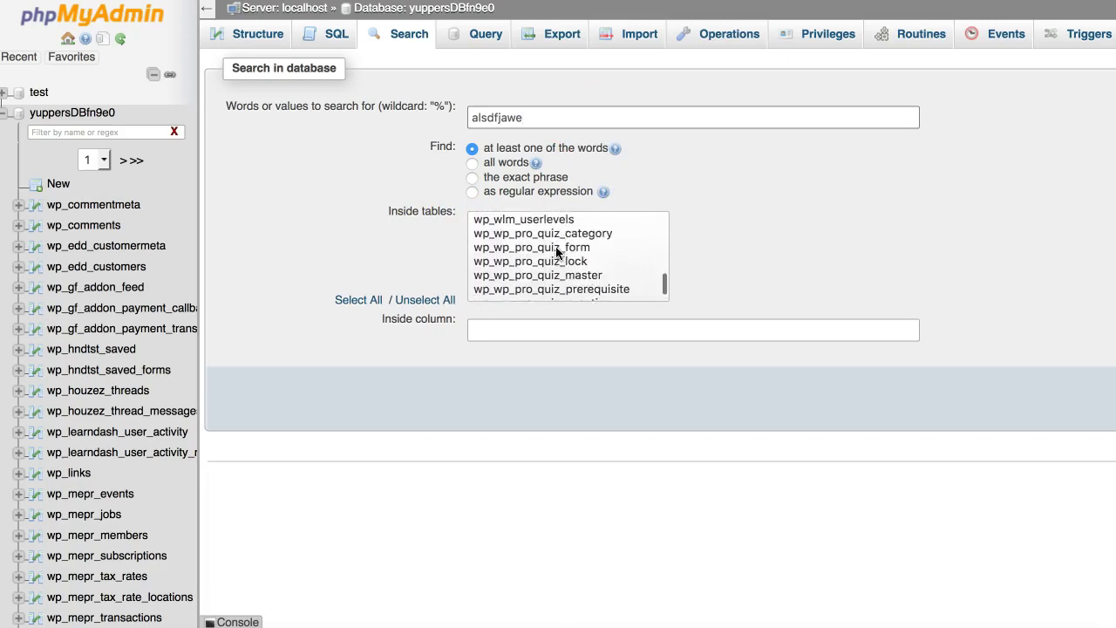
scroll(556, 252, "up", 4)
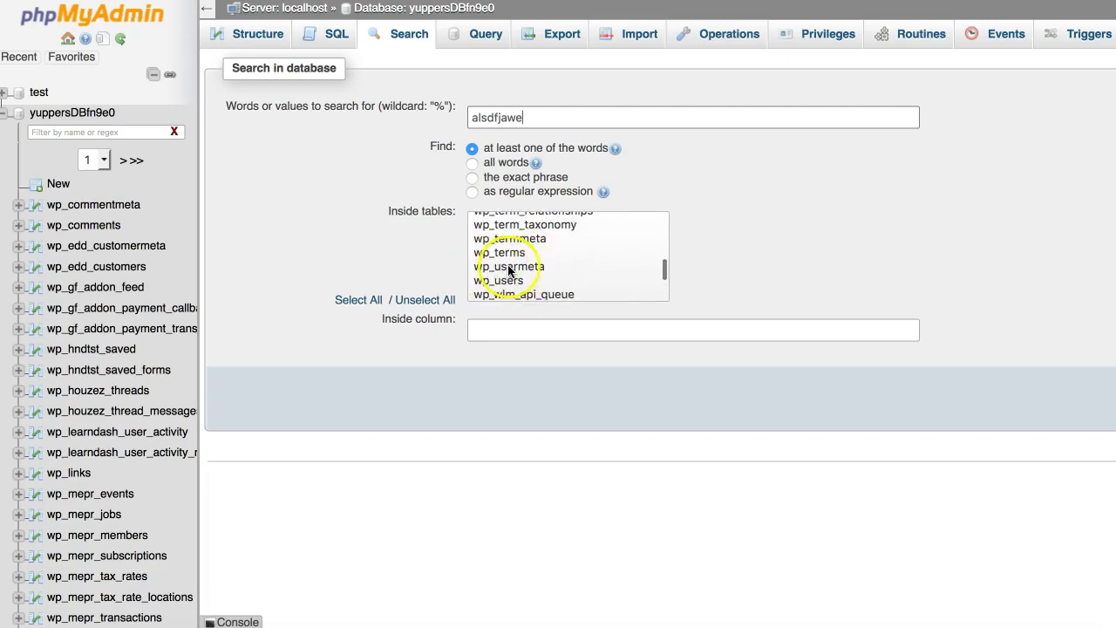
left_click(490, 267)
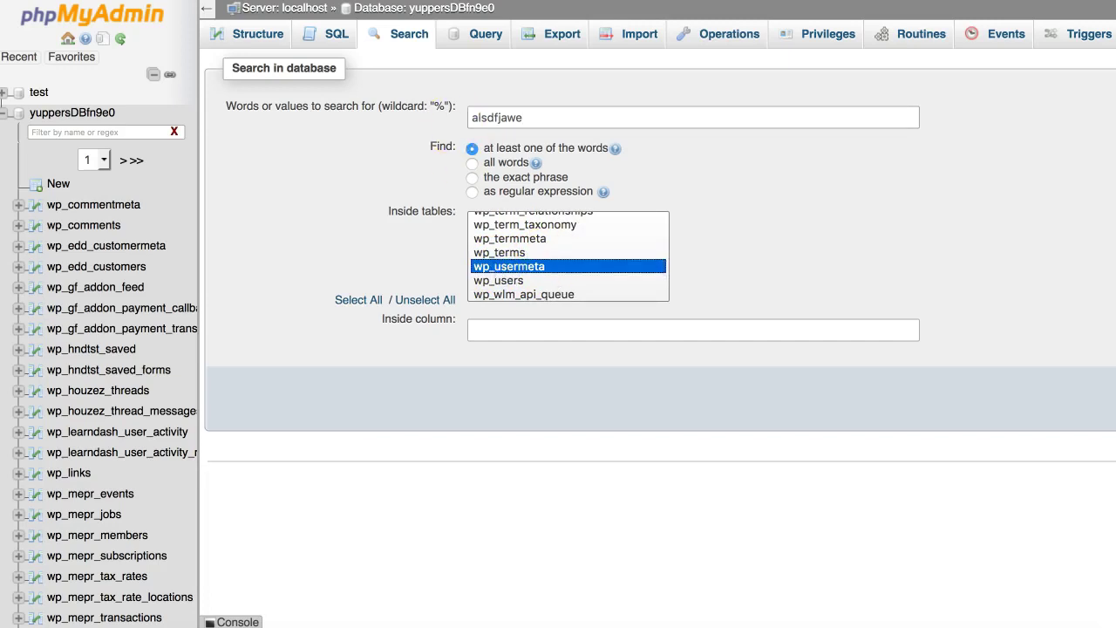
left_click(1081, 398)
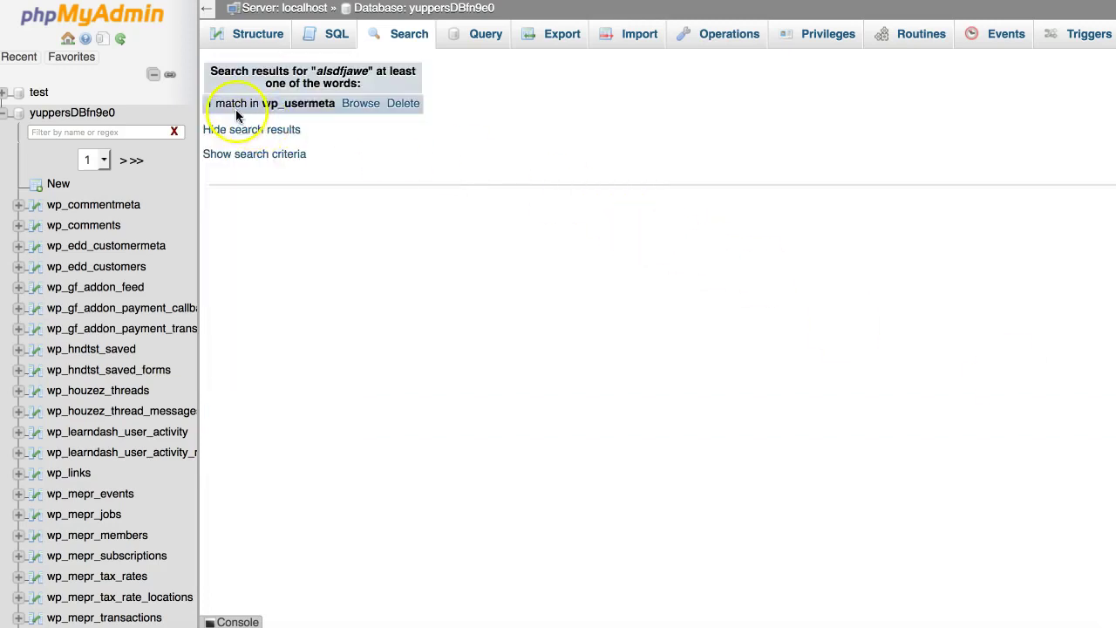
Step: List the matching wp_usermeta row and copy its meta key mepr_favorite_color
left_click(359, 105)
scroll(436, 279, "down", 2)
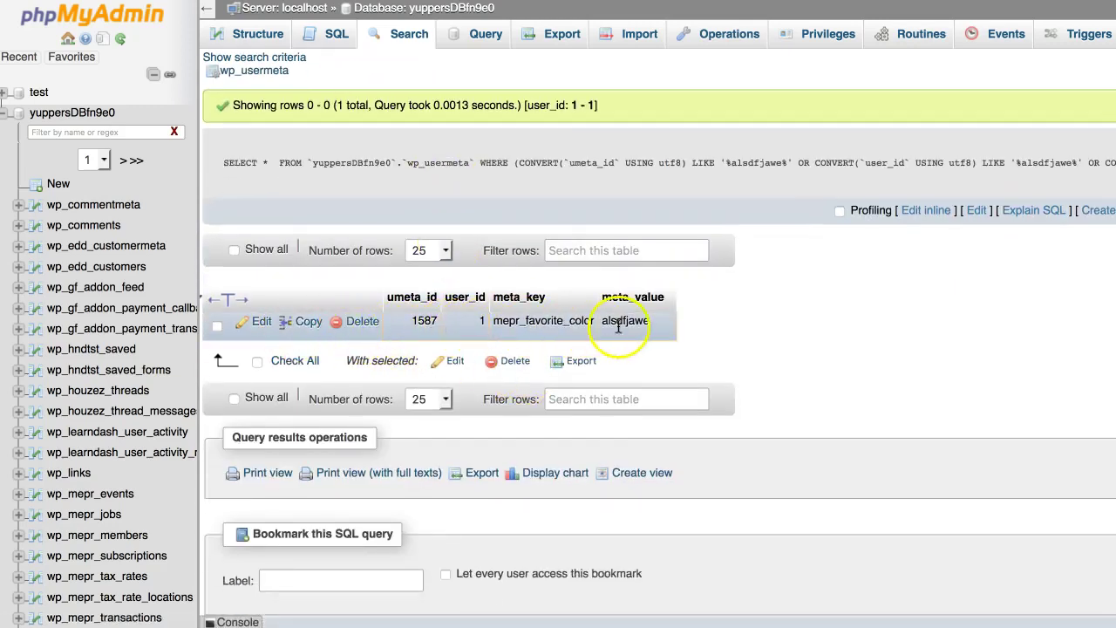
double_click(521, 320)
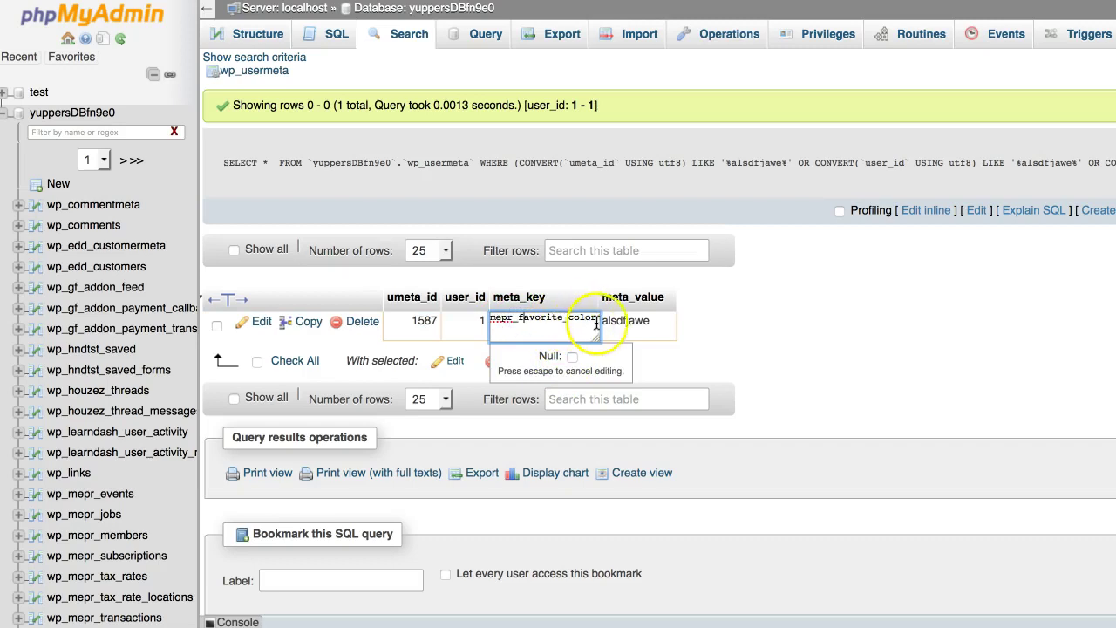
left_click_drag(600, 319, 491, 318)
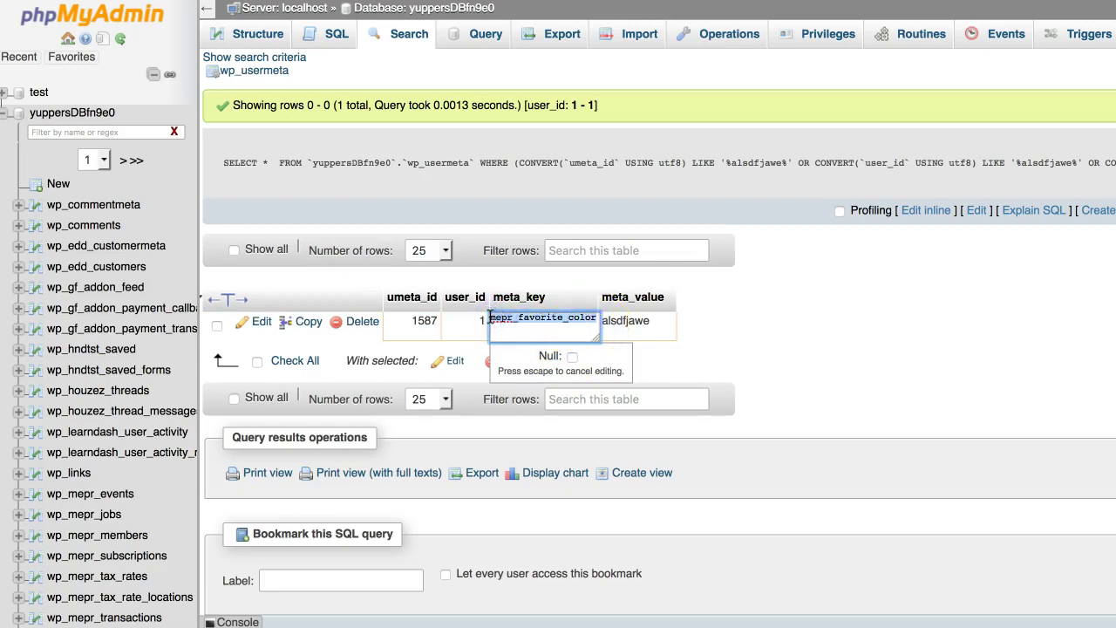
right_click(535, 316)
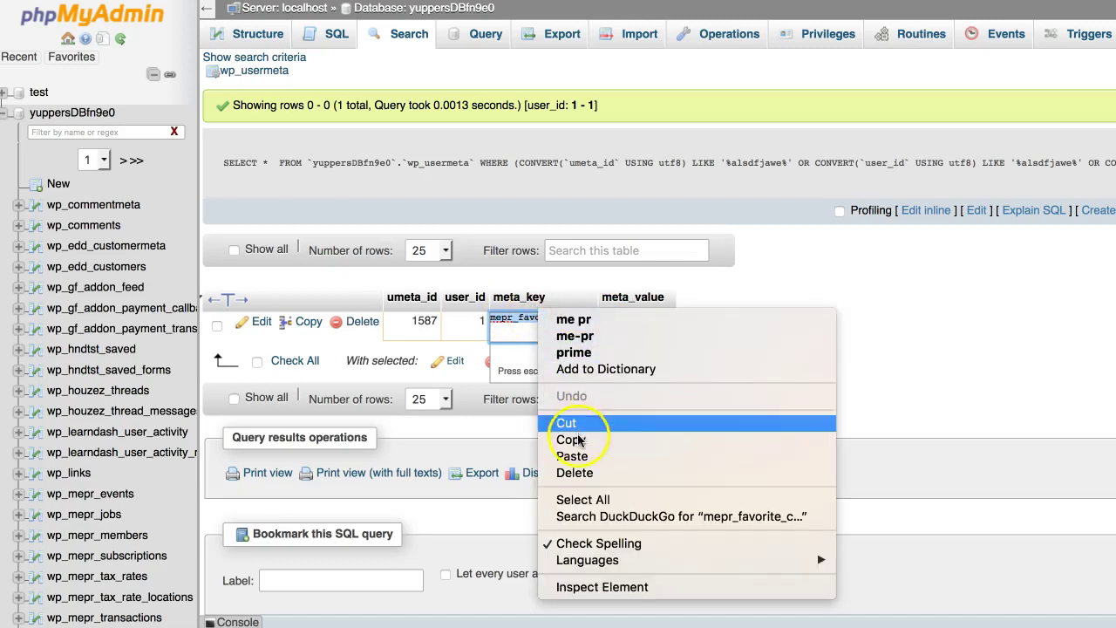
left_click(797, 311)
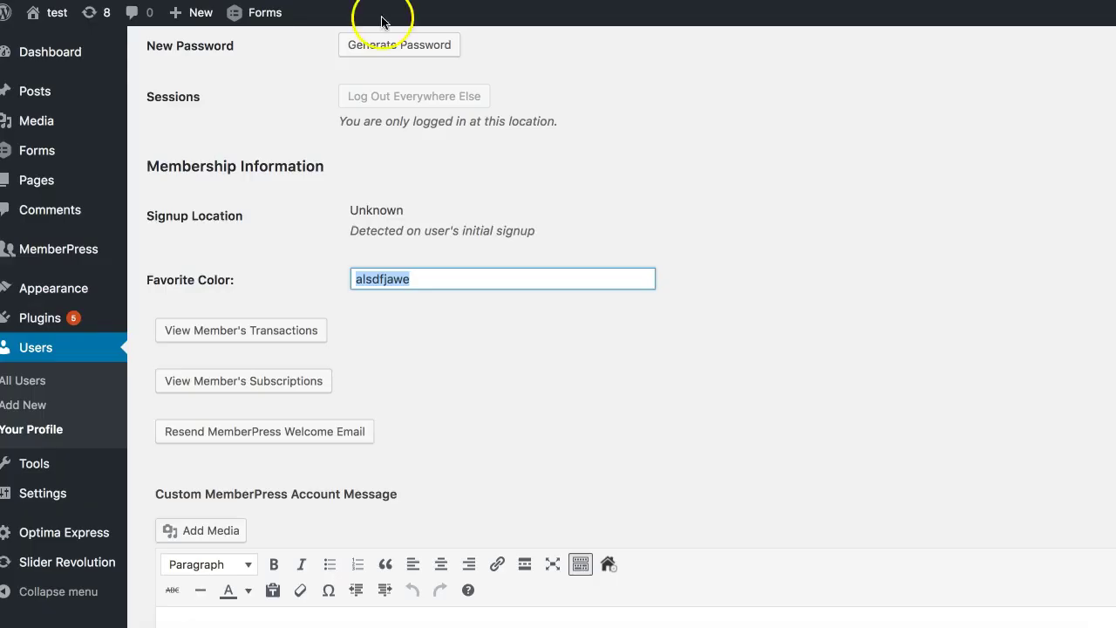
Step: Go to the Gravity Forms Forms list and open GP Test for editing
scroll(303, 116, "up", 8)
mouse_move(70, 154)
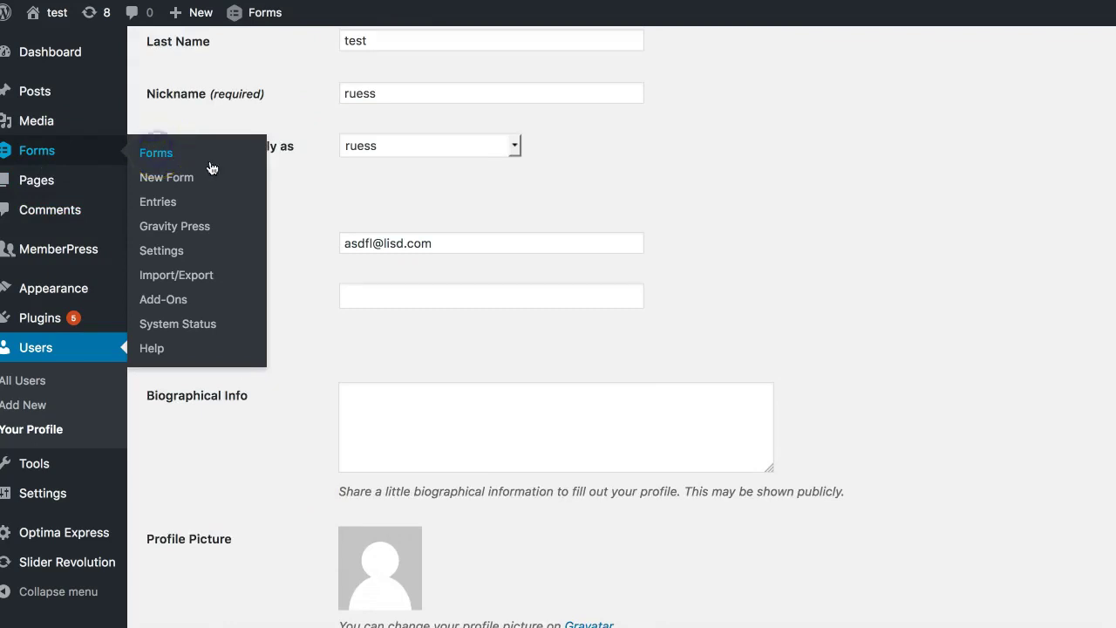
left_click(383, 189)
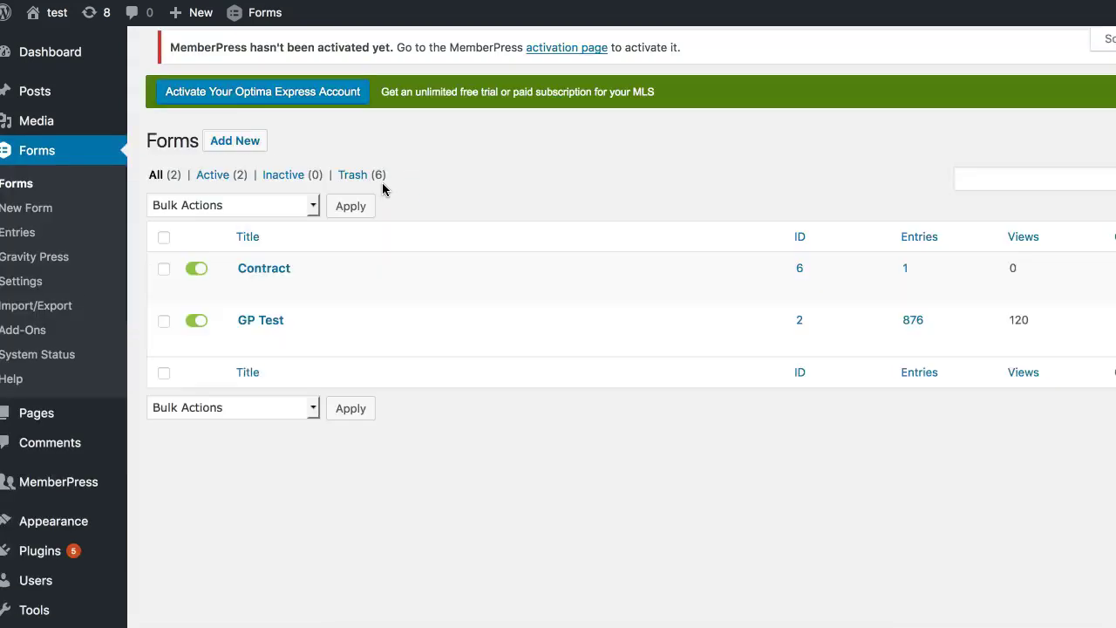
left_click(248, 355)
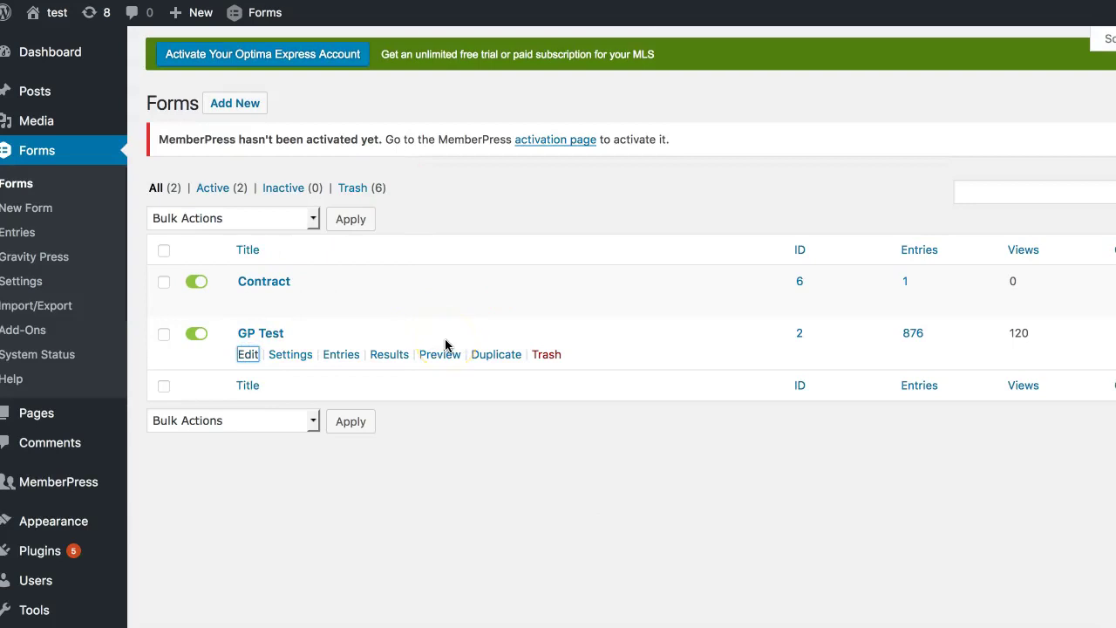
Step: Delete the old Favorite Color field from GP Test, confirming with OK
scroll(444, 346, "down", 5)
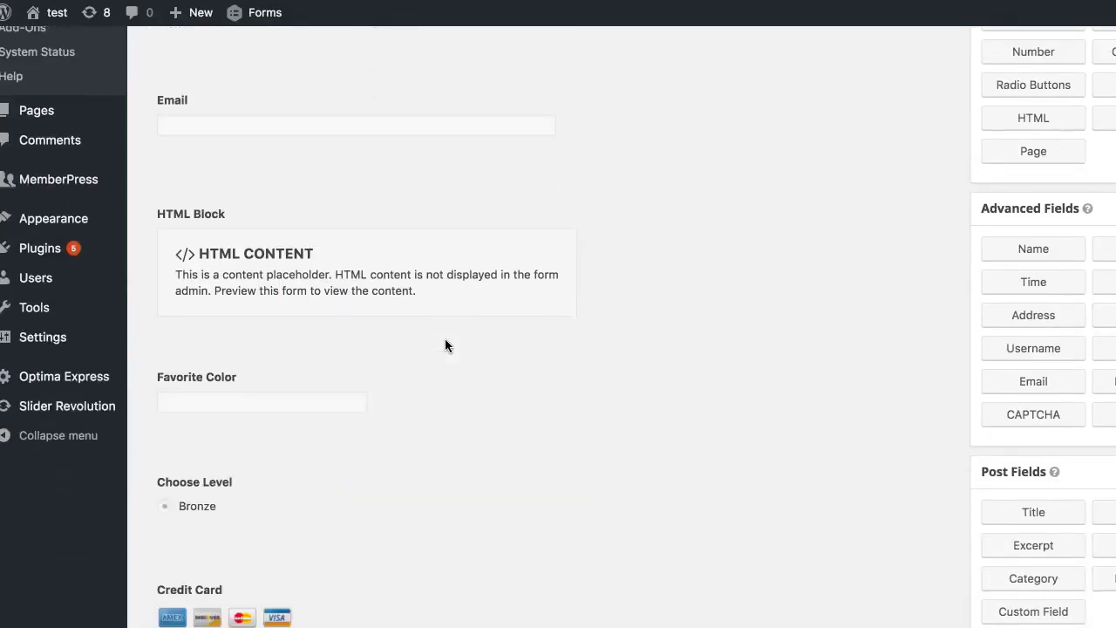
scroll(392, 342, "down", 2)
left_click(256, 332)
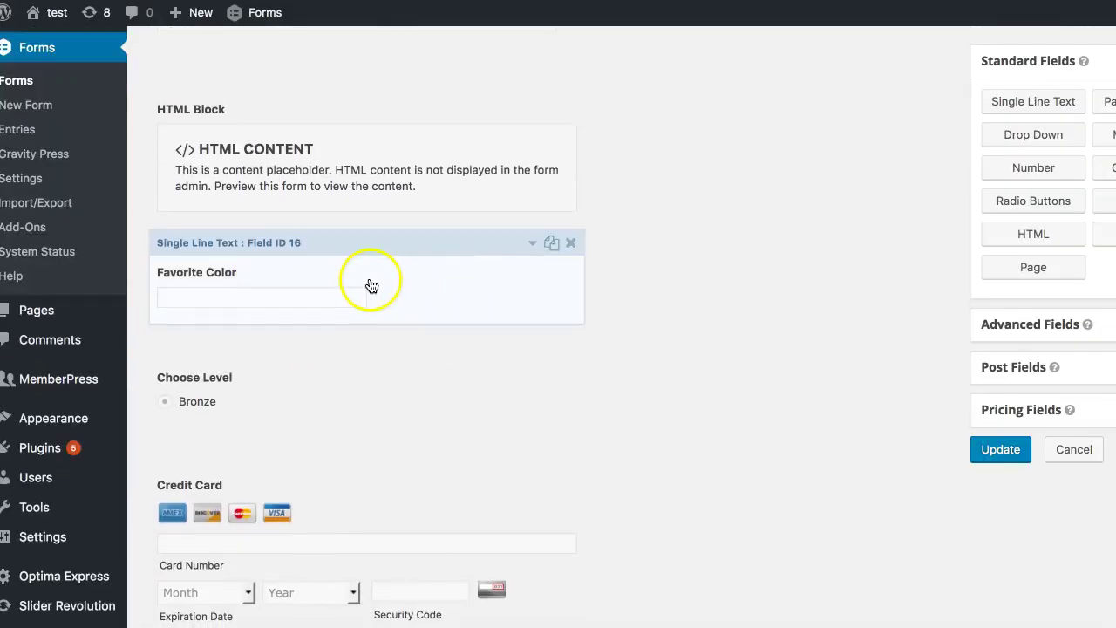
left_click(571, 244)
left_click(824, 276)
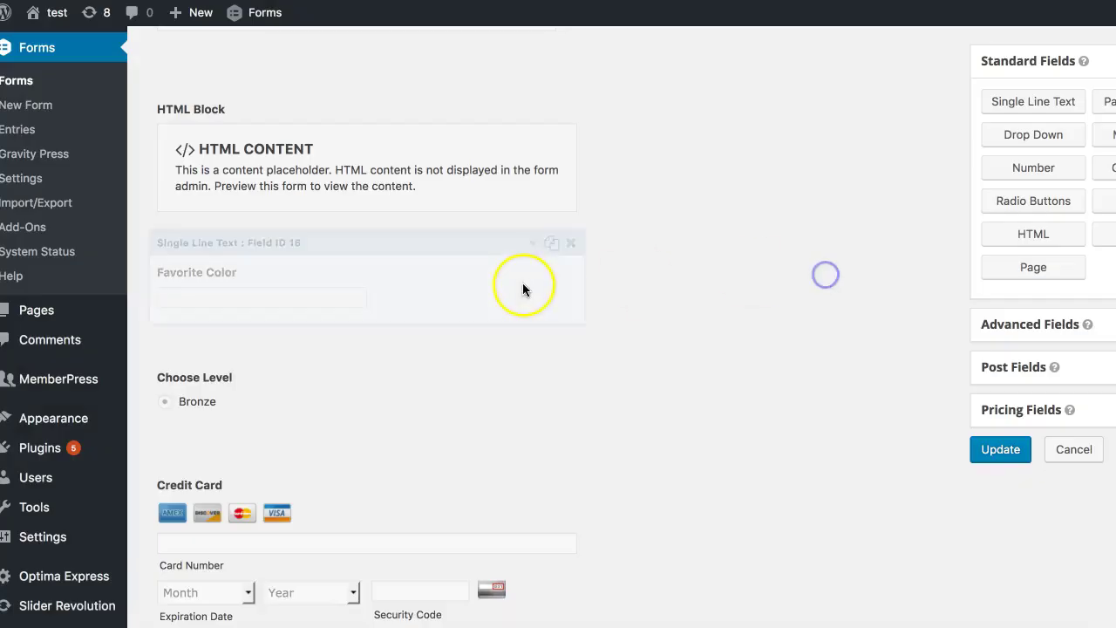
scroll(644, 292, "down", 2)
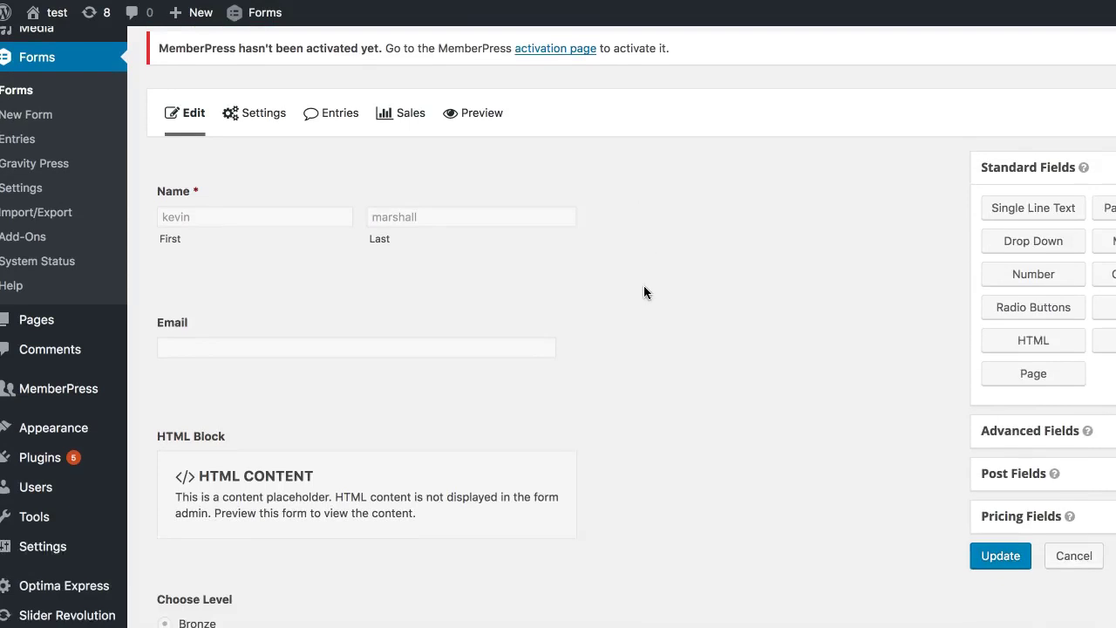
scroll(628, 331, "down", 3)
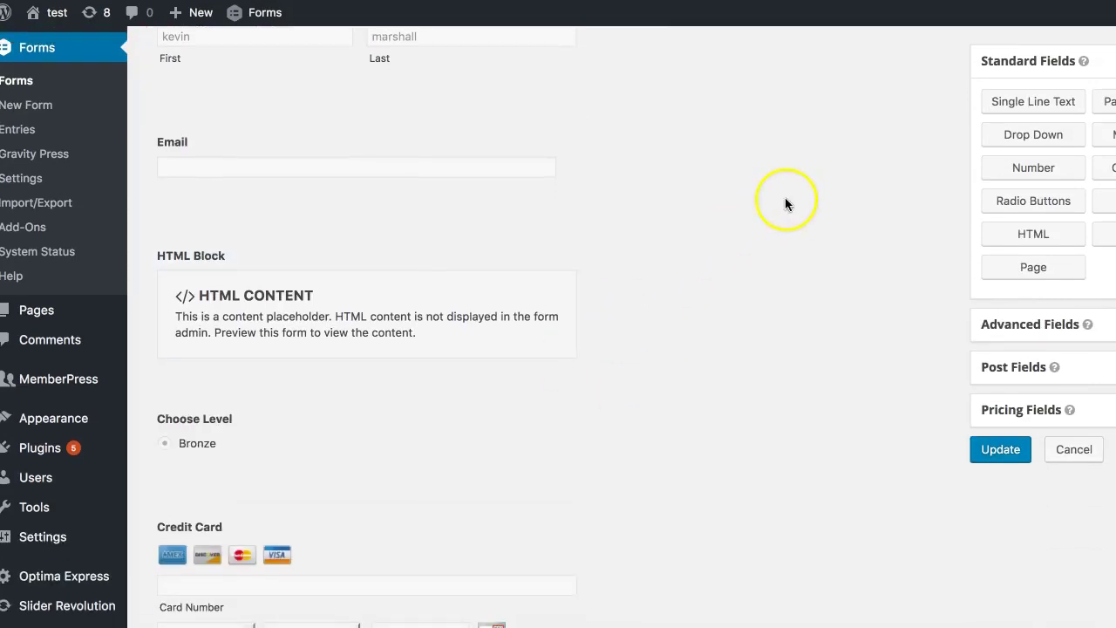
scroll(837, 123, "up", 5)
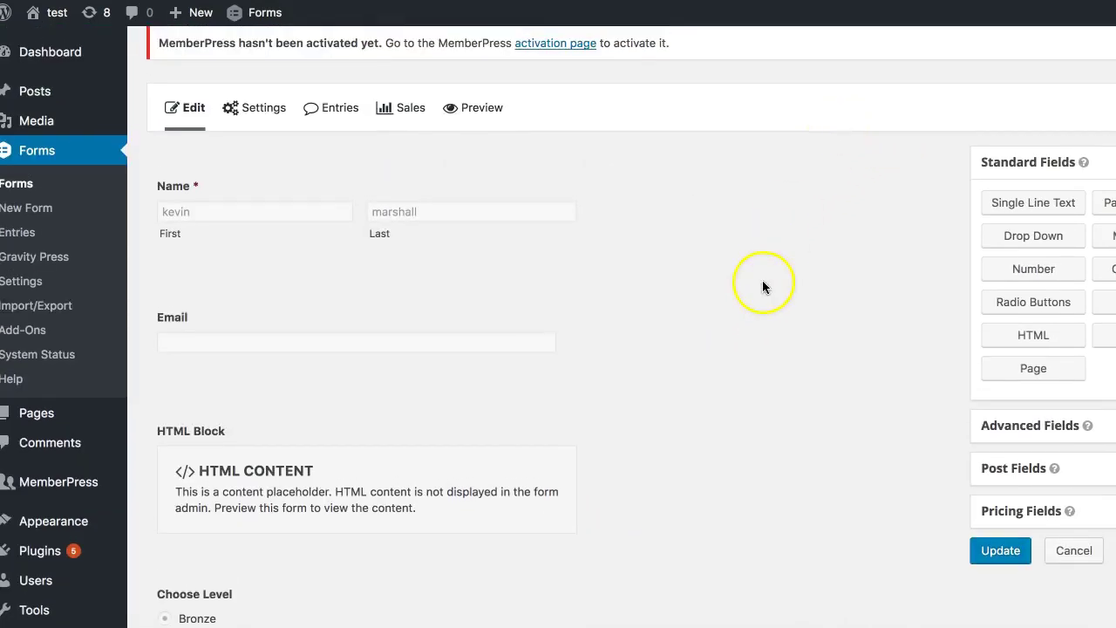
scroll(762, 281, "down", 1)
scroll(762, 286, "down", 2)
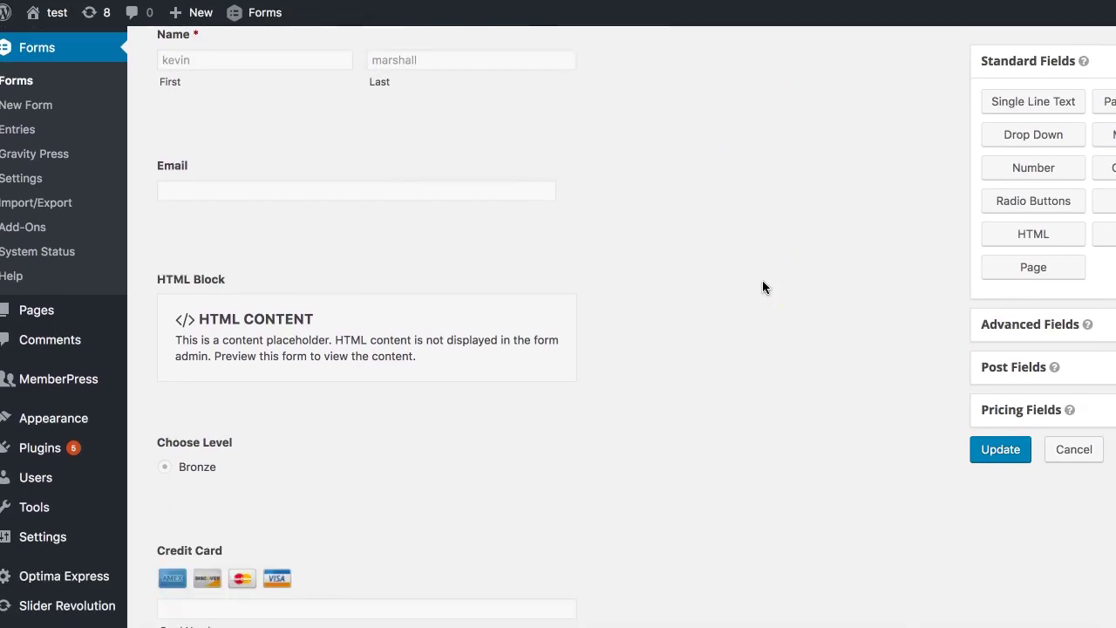
scroll(762, 288, "up", 1)
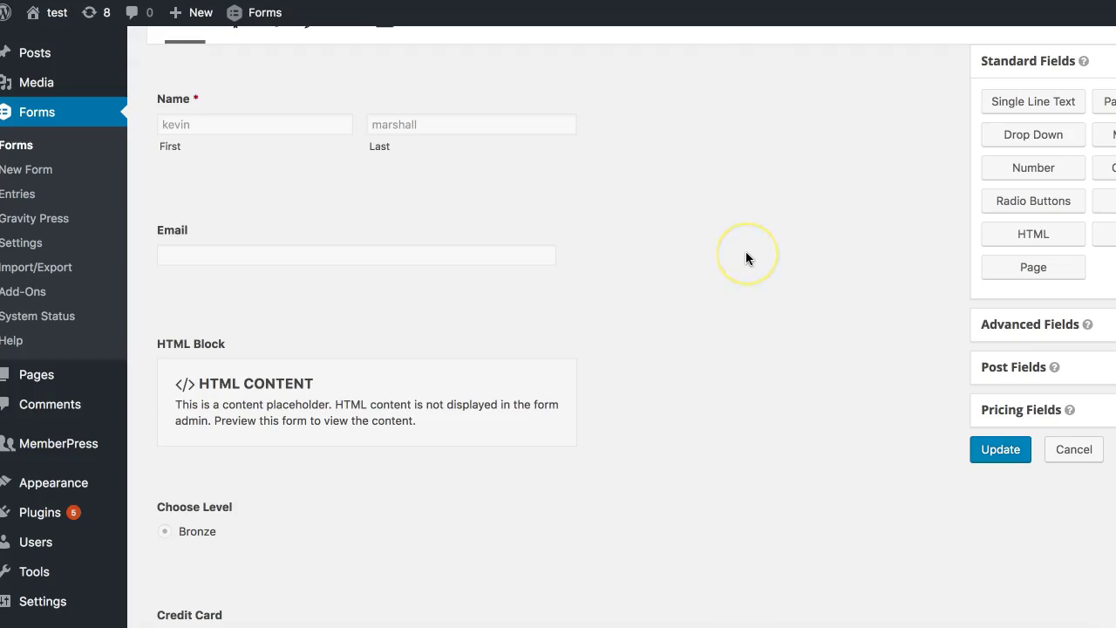
Step: Add a Single Line Text field below Choose Level labelled 'Favorite Color' and update the form
scroll(746, 257, "up", 4)
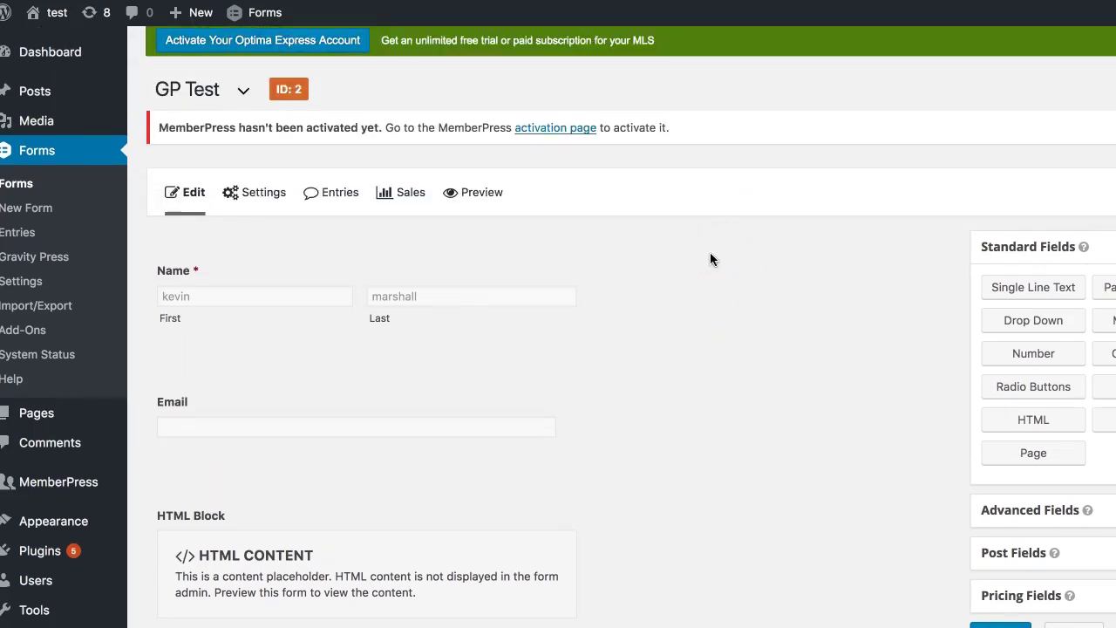
scroll(710, 257, "down", 4)
left_click_drag(1042, 102, 401, 515)
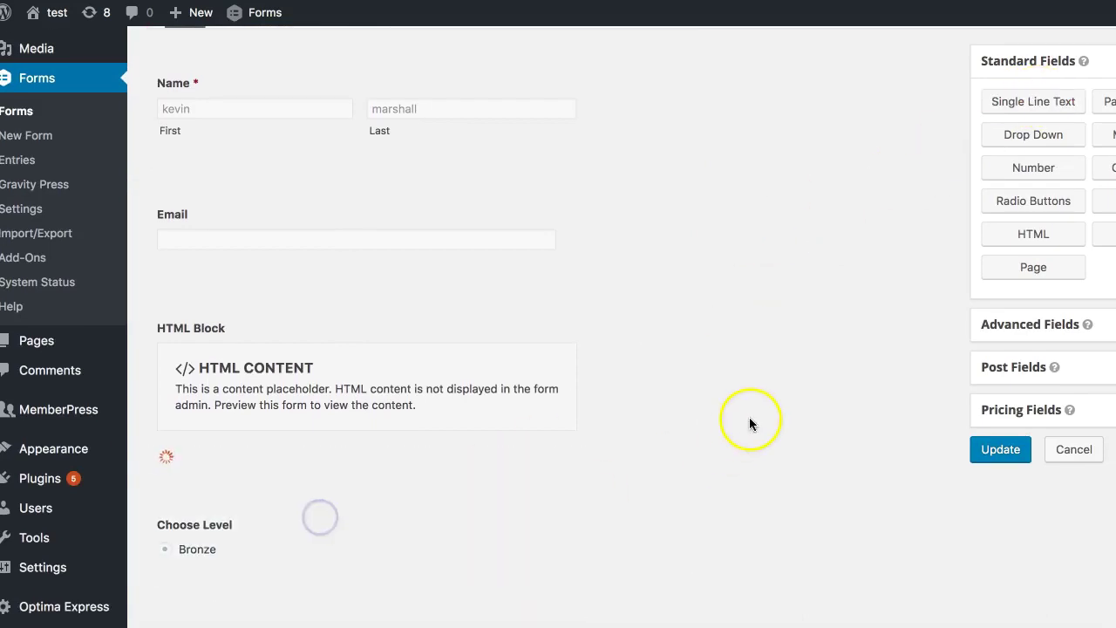
scroll(749, 417, "down", 2)
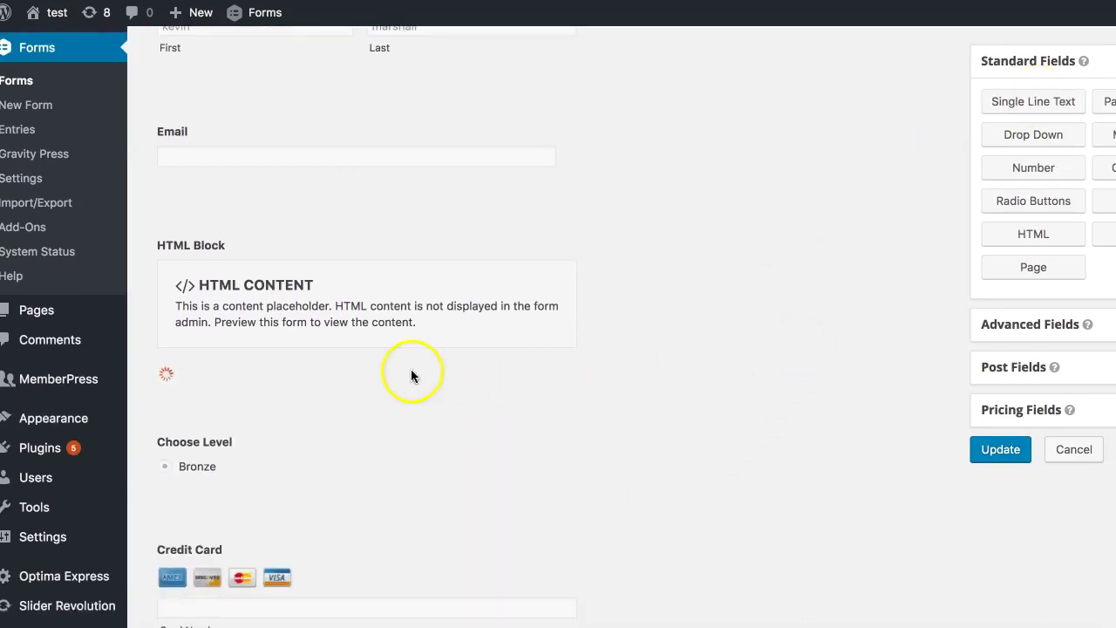
left_click_drag(301, 377, 169, 518)
scroll(451, 463, "down", 3)
left_click(400, 405)
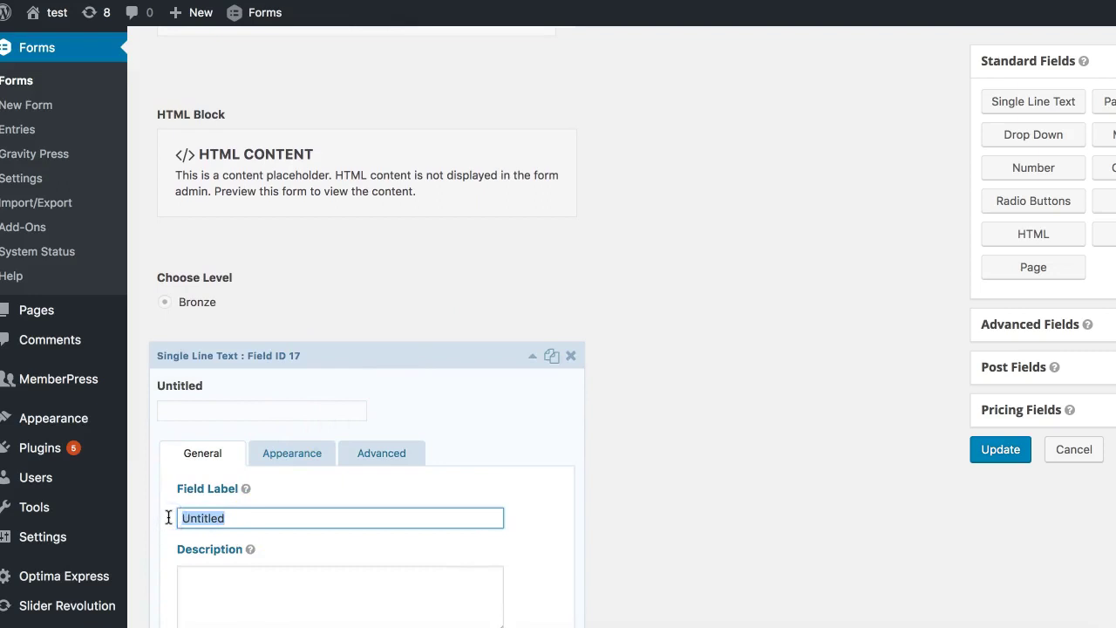
type("Fa")
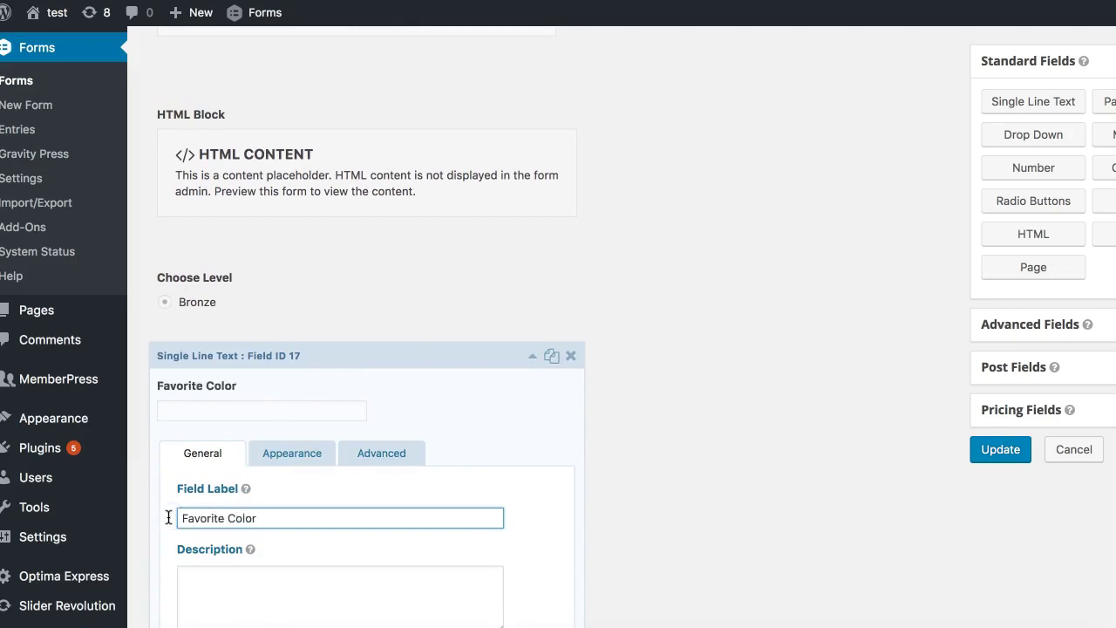
type("vorite Color")
scroll(517, 418, "down", 5)
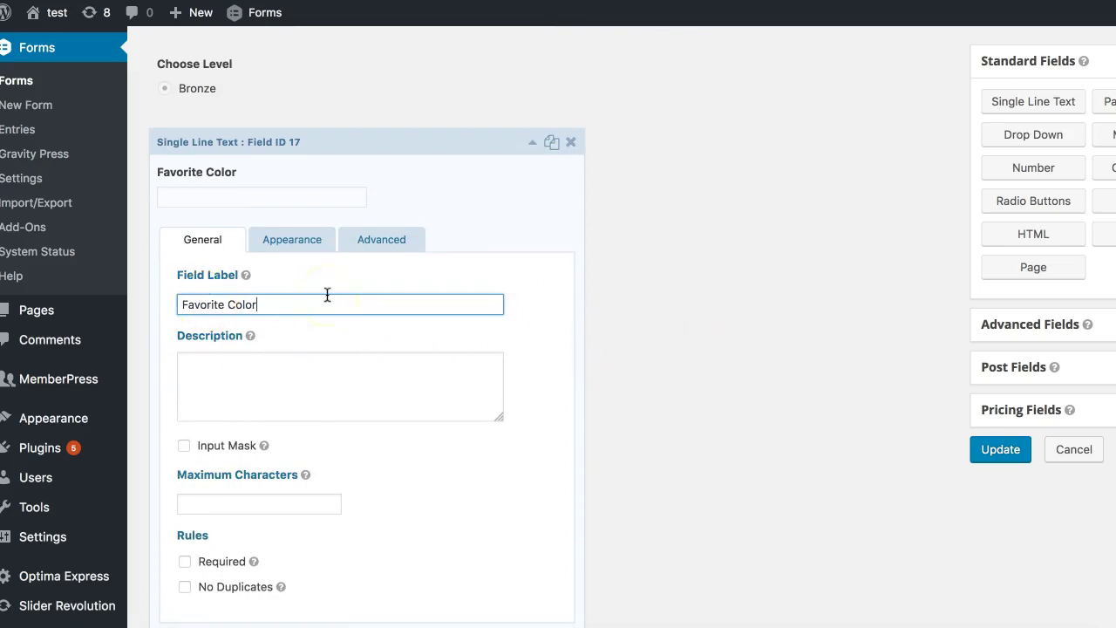
left_click(1003, 451)
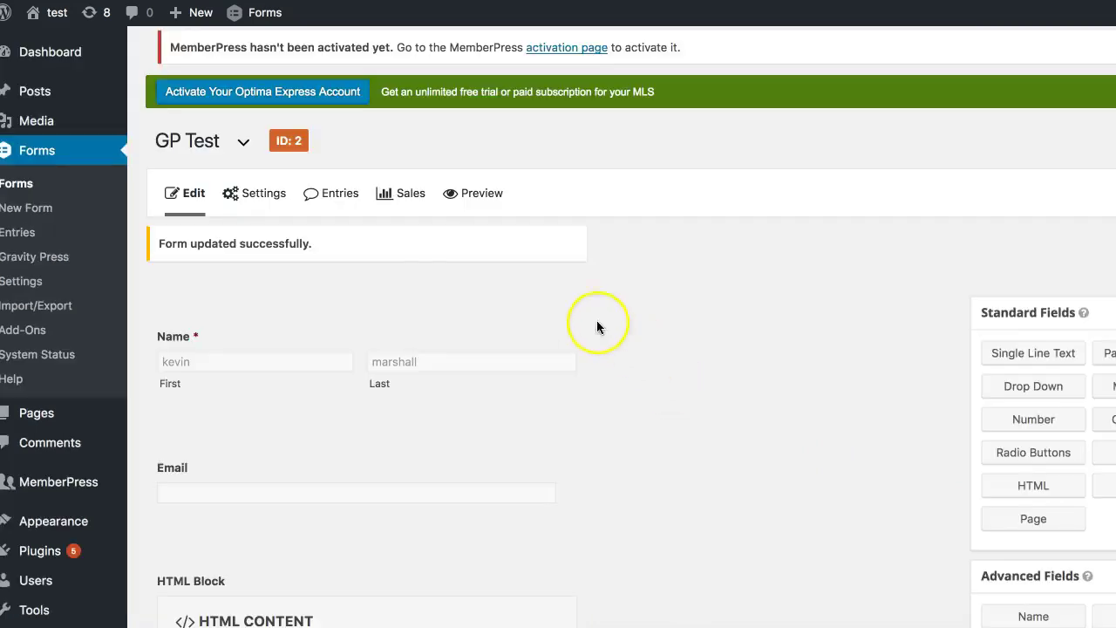
Step: In User Registration Feed 2, choose mepr_favorite_color as a User Meta key
mouse_move(266, 204)
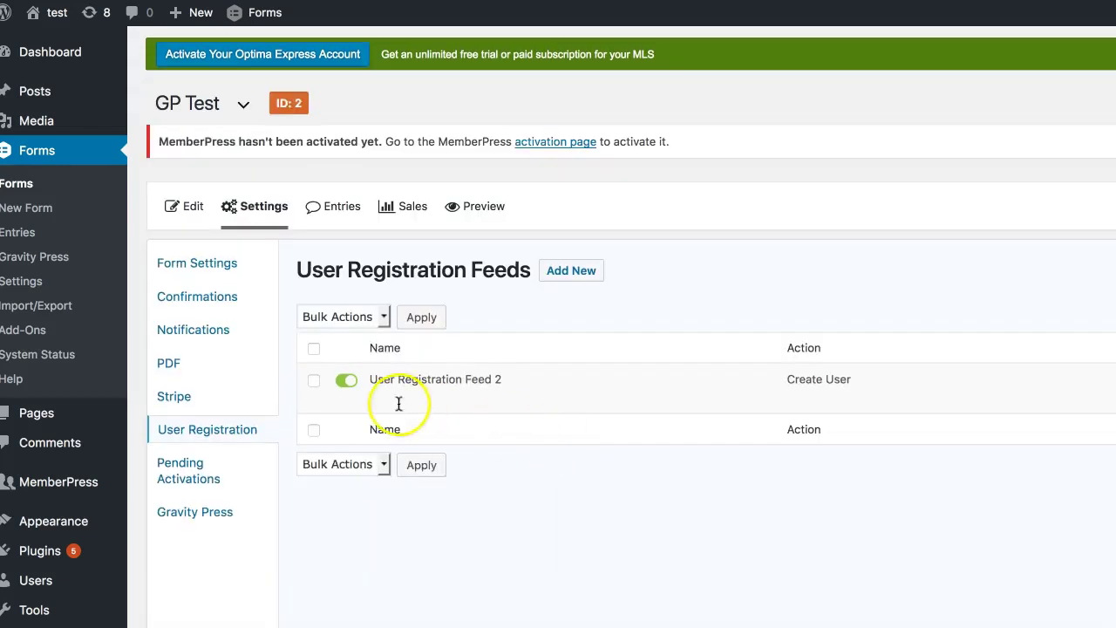
left_click(381, 401)
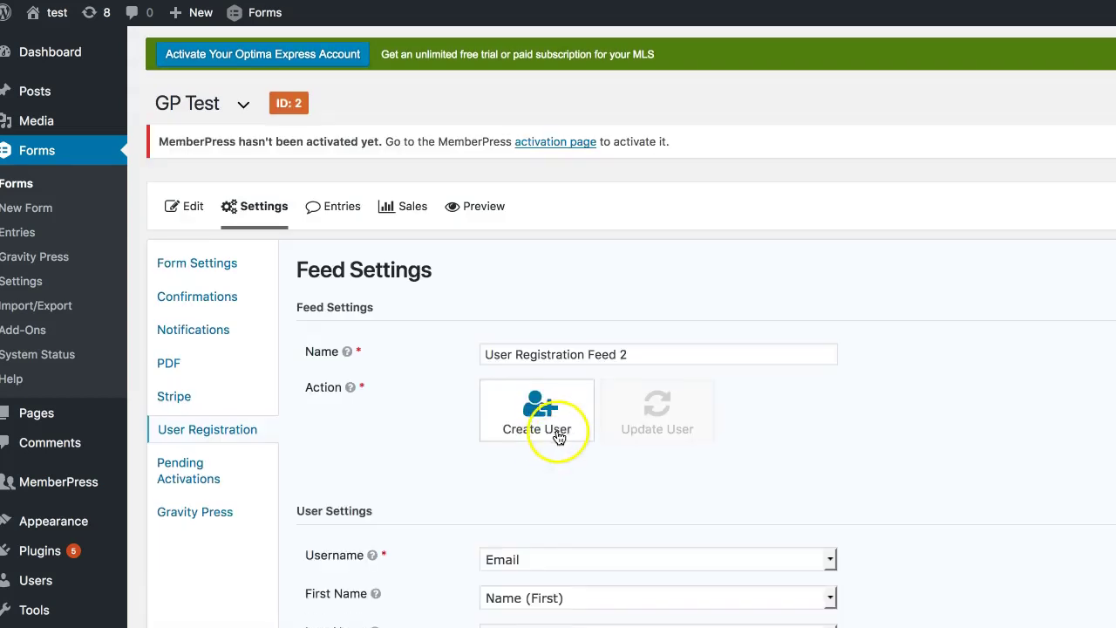
scroll(584, 376, "down", 10)
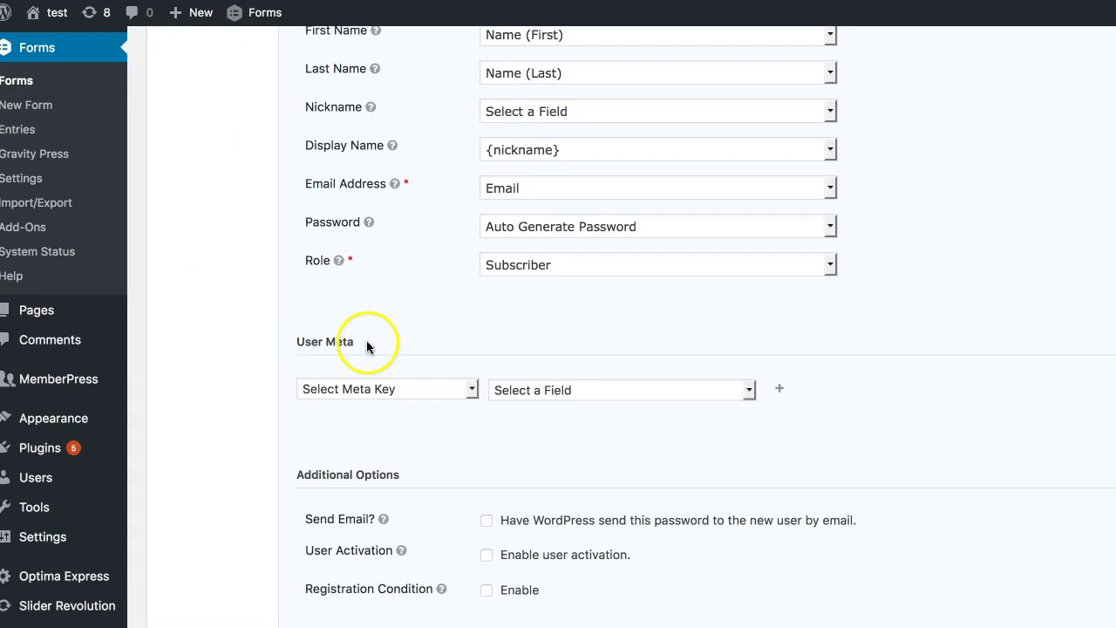
left_click(445, 388)
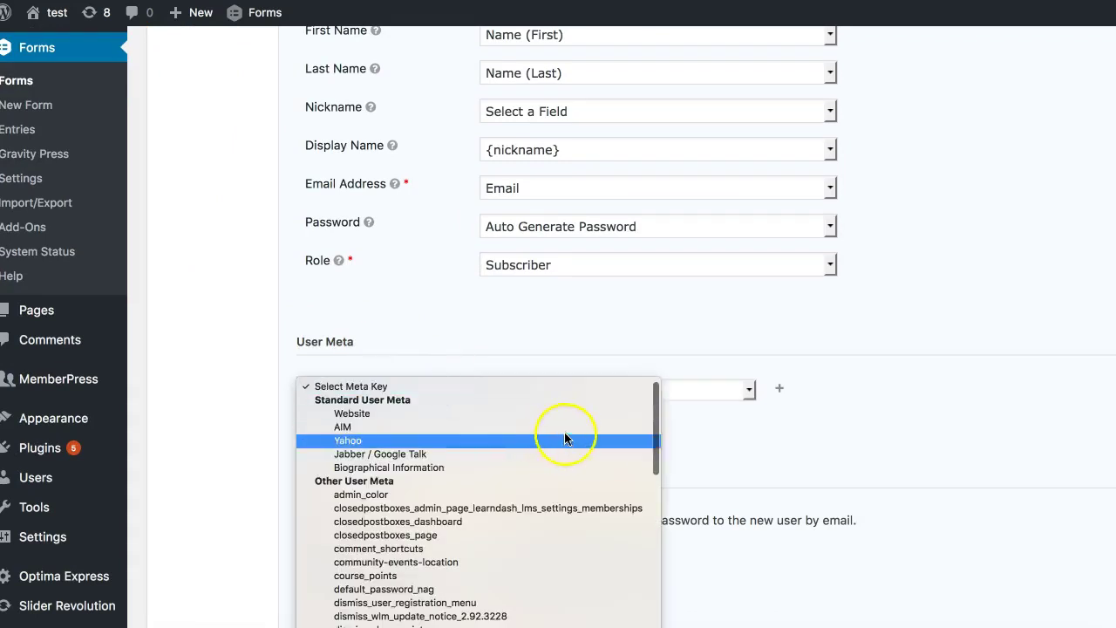
scroll(577, 495, "down", 5)
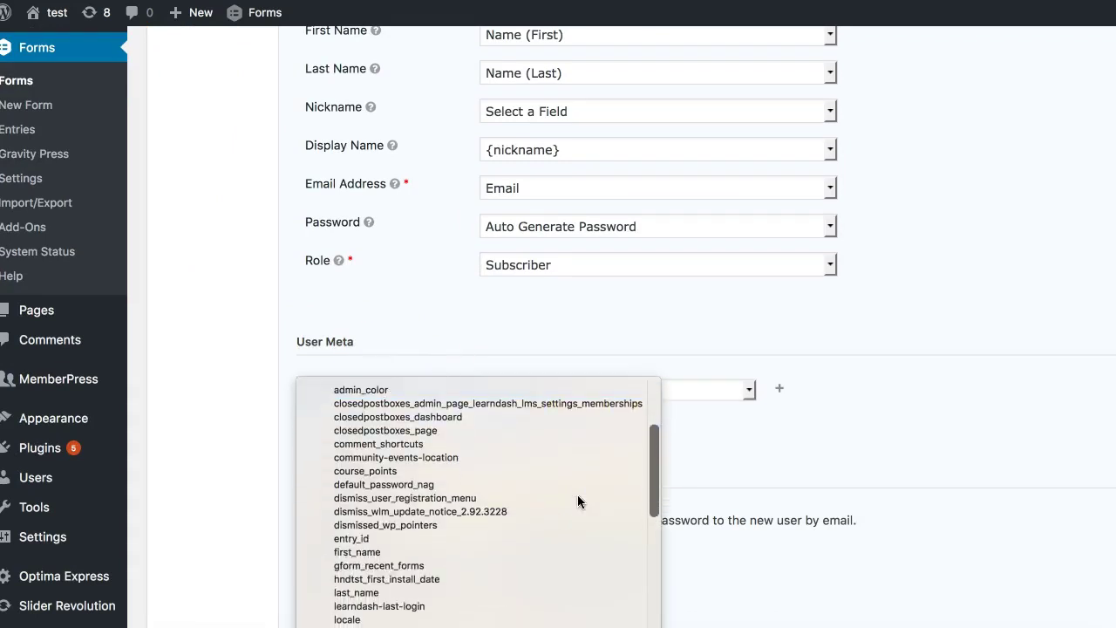
scroll(577, 494, "down", 2)
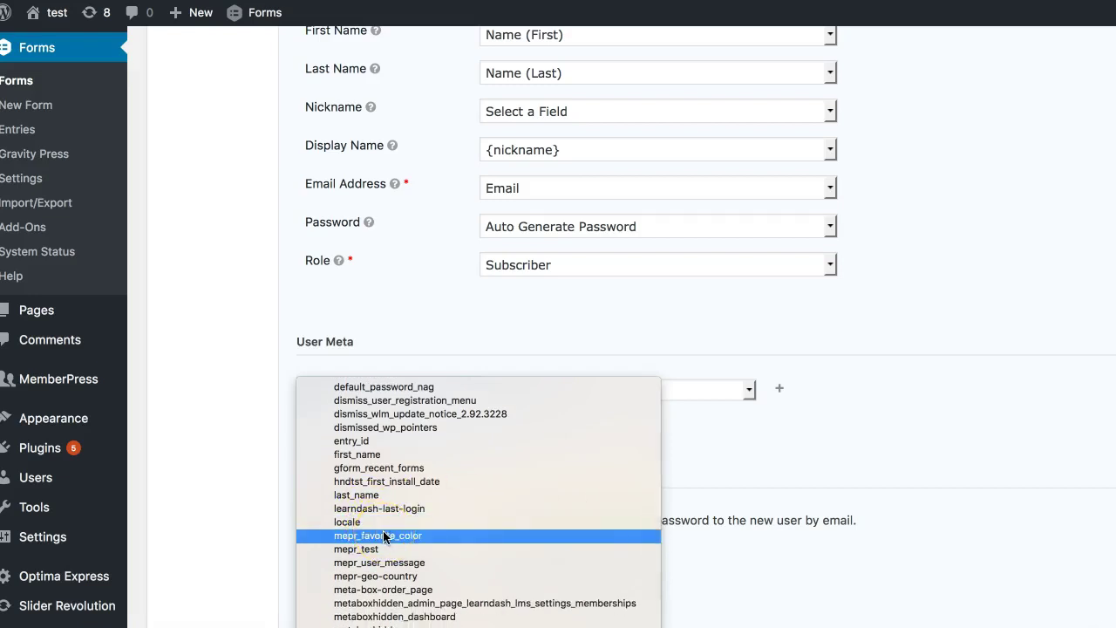
left_click(425, 538)
left_click(392, 535)
left_click(349, 537)
left_click(377, 538)
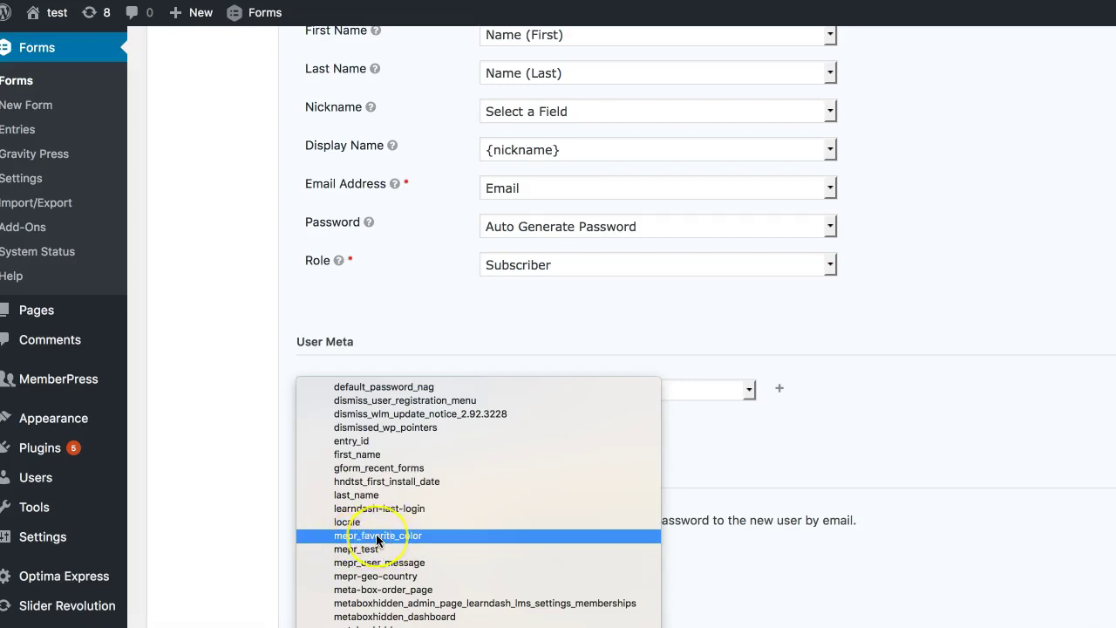
left_click(377, 538)
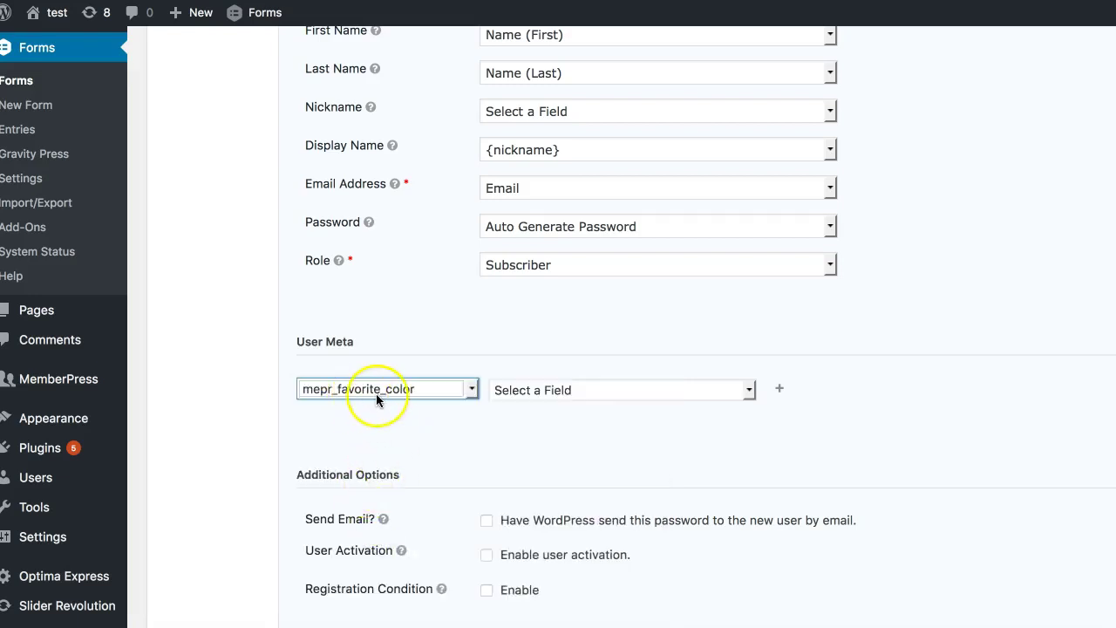
scroll(310, 131, "up", 5)
Step: Map mepr_favorite_color to the form's Favorite Color field and save with Update Settings
scroll(269, 123, "up", 3)
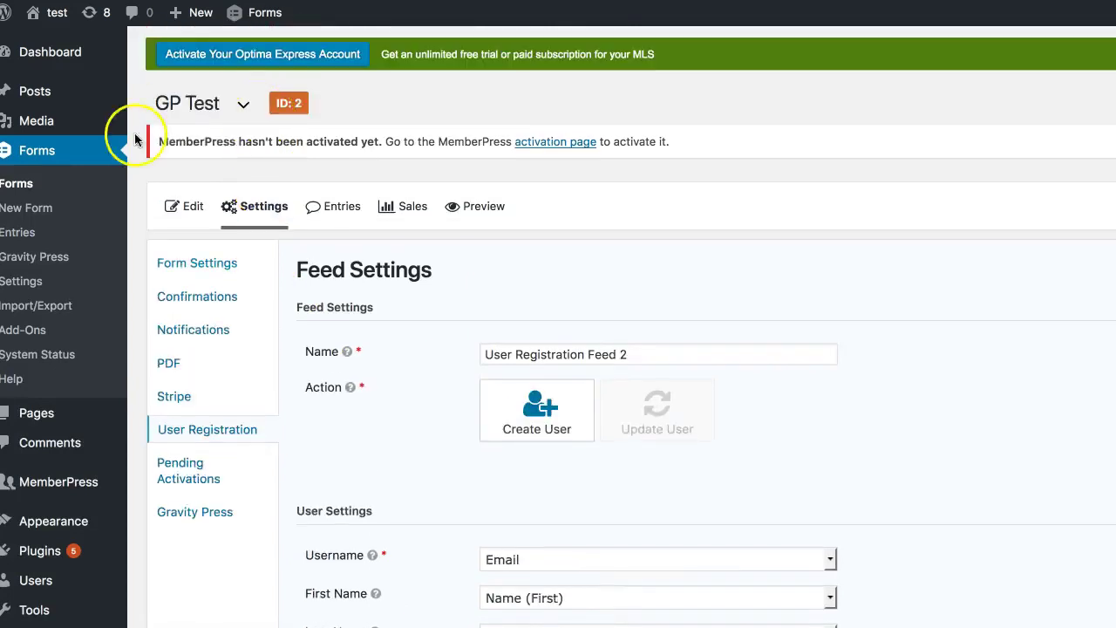
scroll(225, 252, "down", 8)
scroll(226, 255, "down", 2)
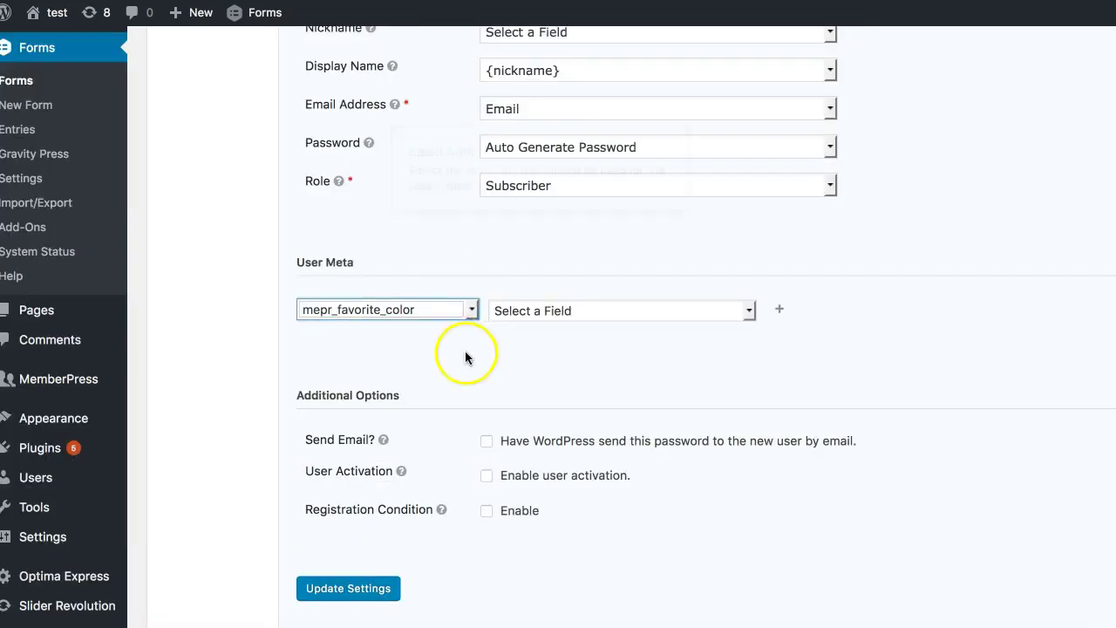
left_click(454, 307)
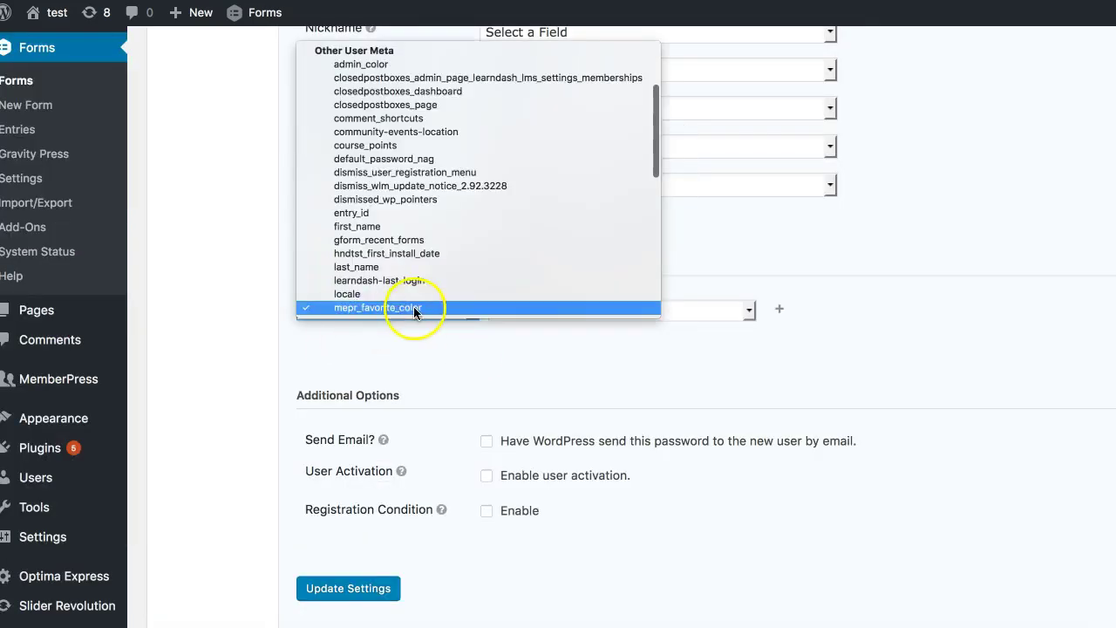
left_click(546, 366)
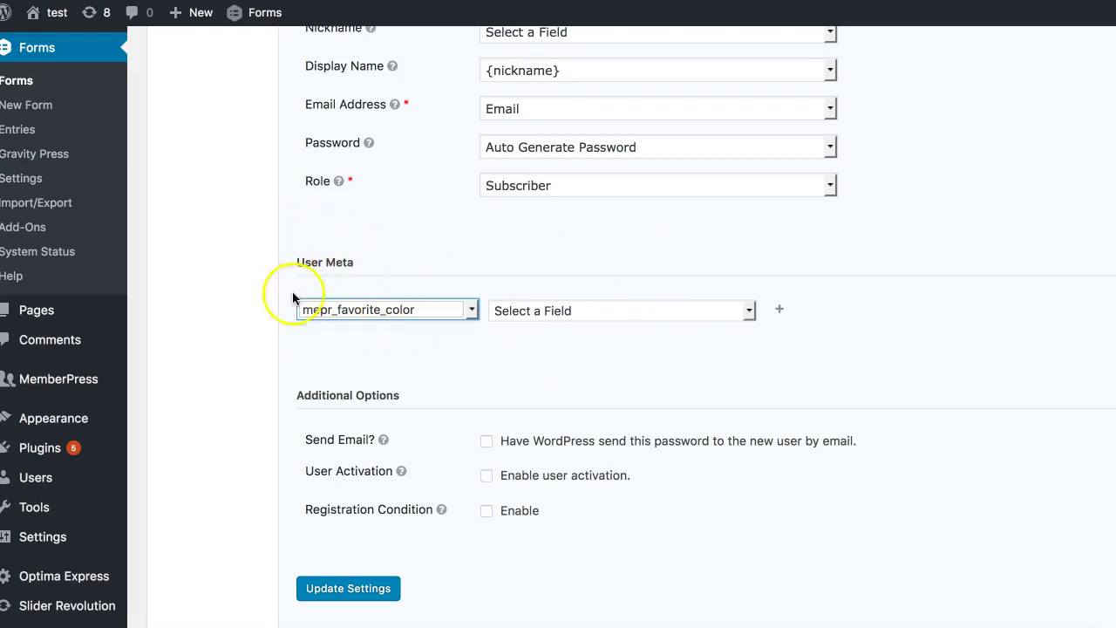
left_click(599, 312)
left_click(599, 309)
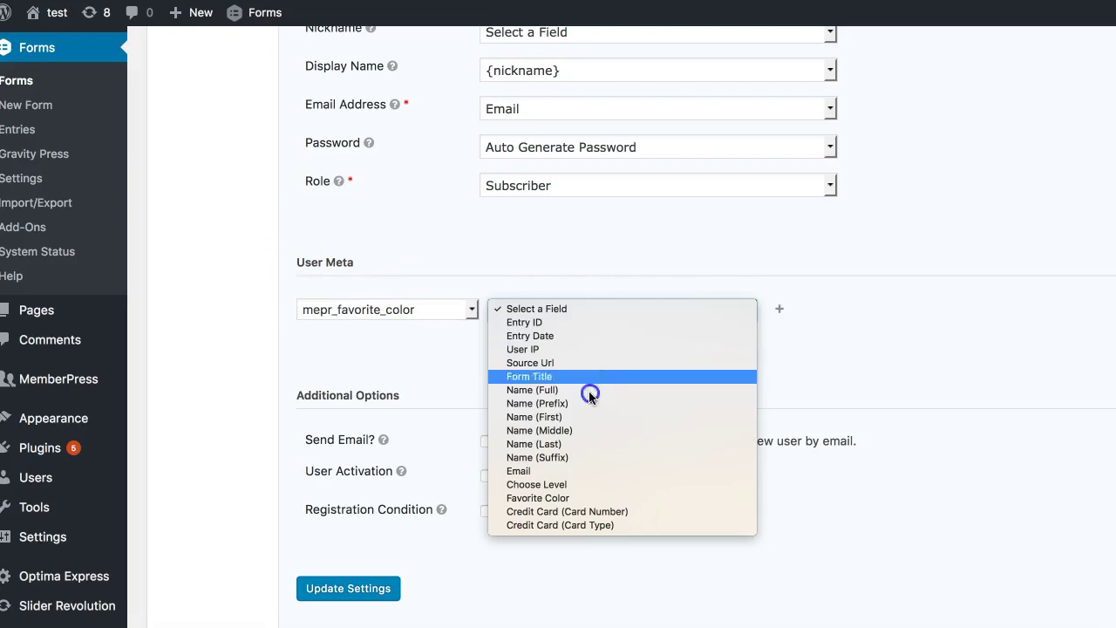
left_click(597, 499)
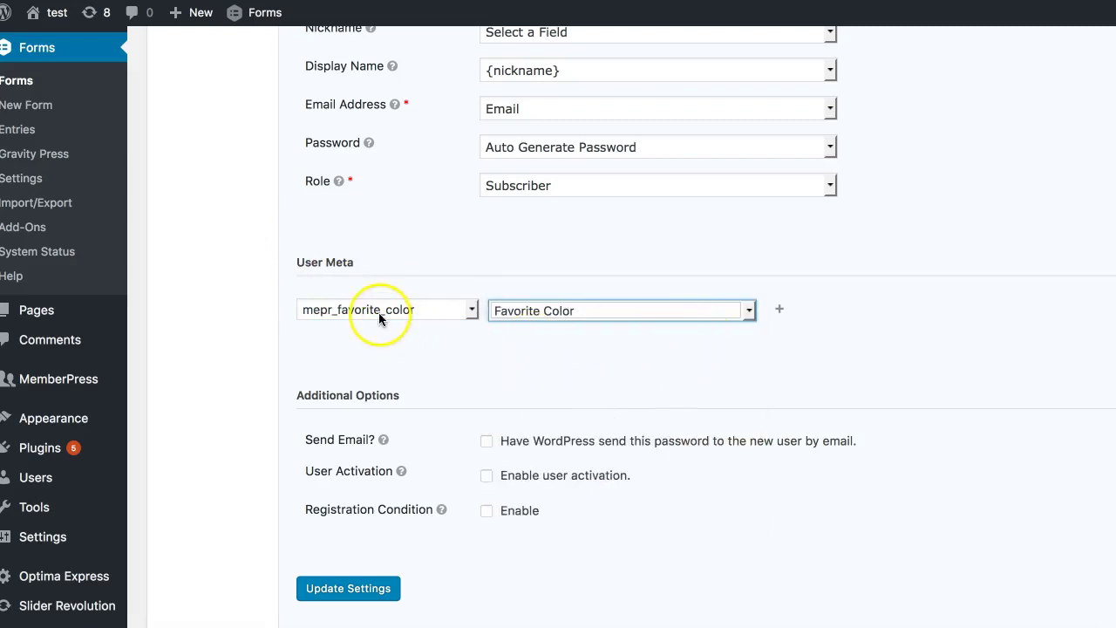
left_click(374, 587)
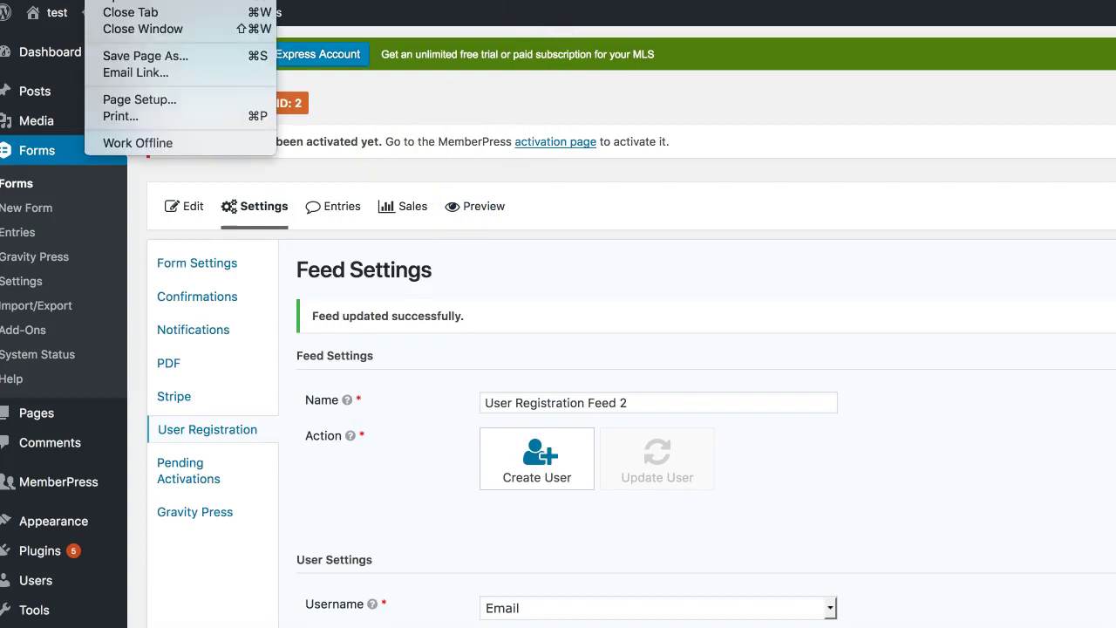
Step: Open the GP Test form in a private window and fill in the email address and favorite color
left_click(697, 218)
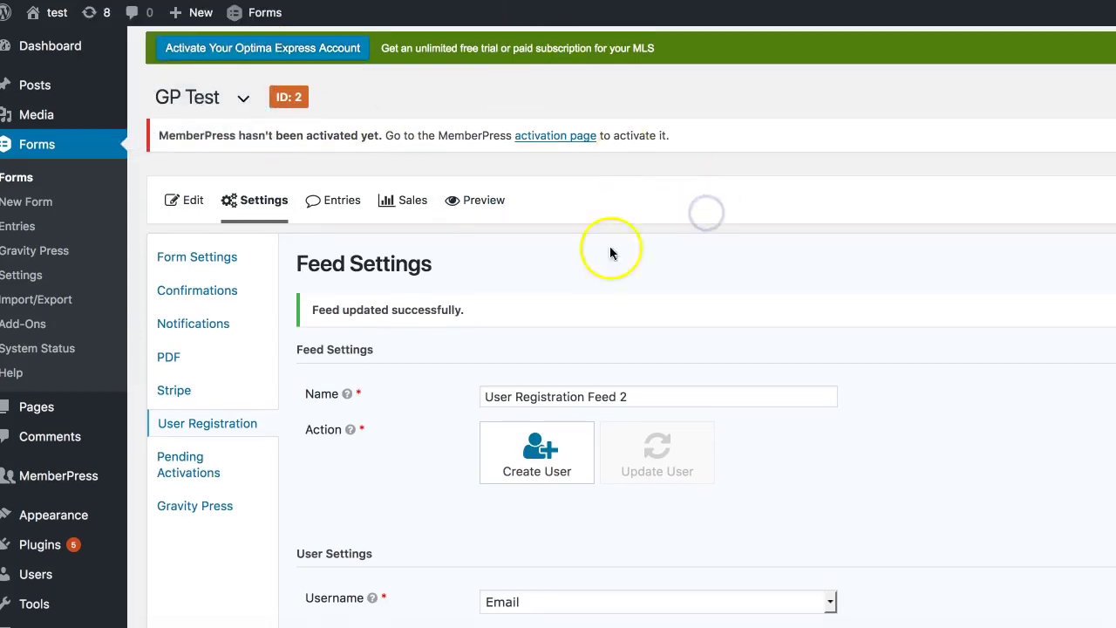
left_click(105, 0)
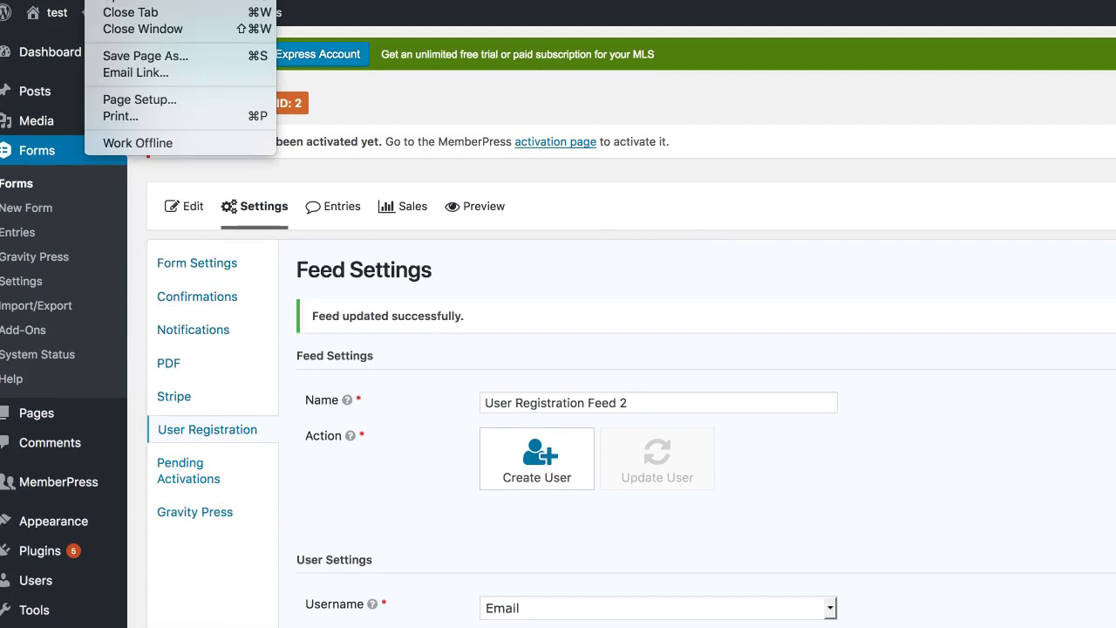
left_click(95, 12)
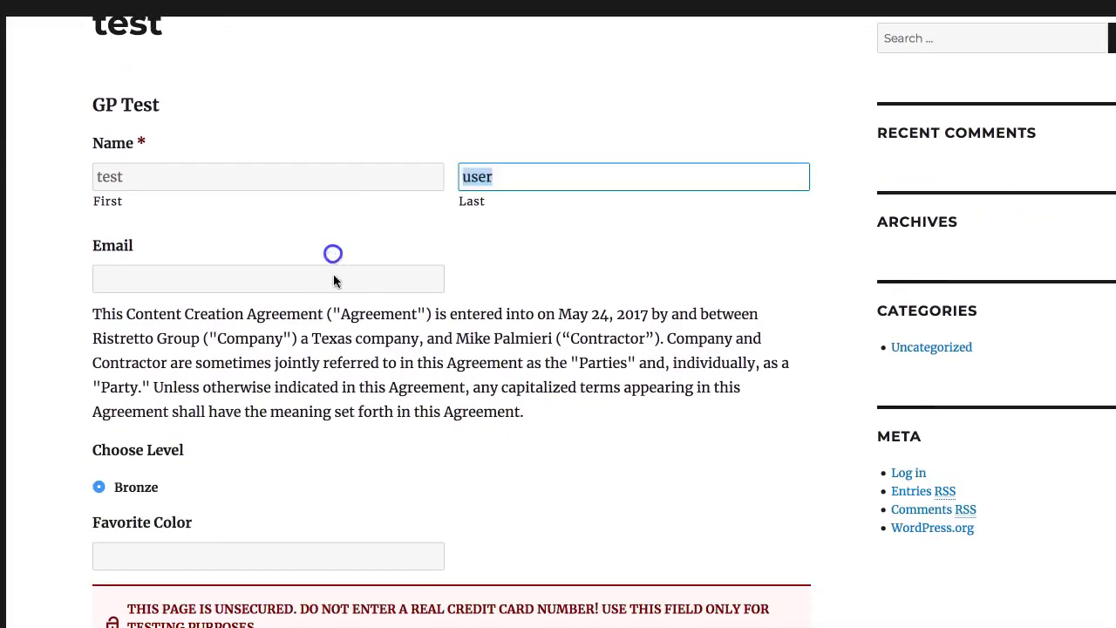
left_click(334, 275)
type("asdli@li")
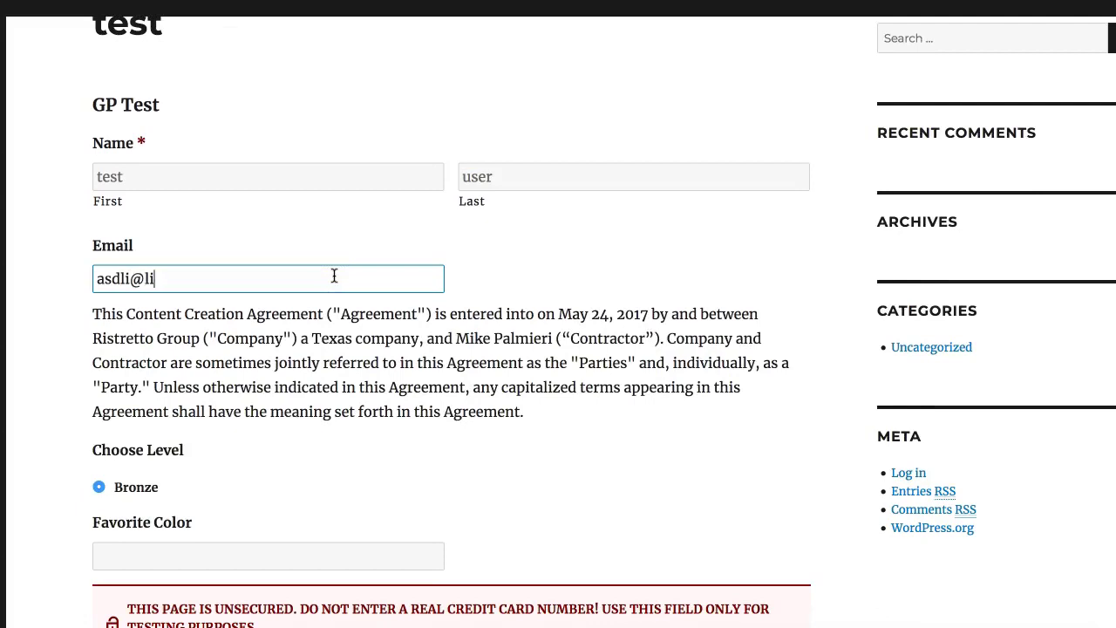
key("BackSpace")
key("BackSpace")
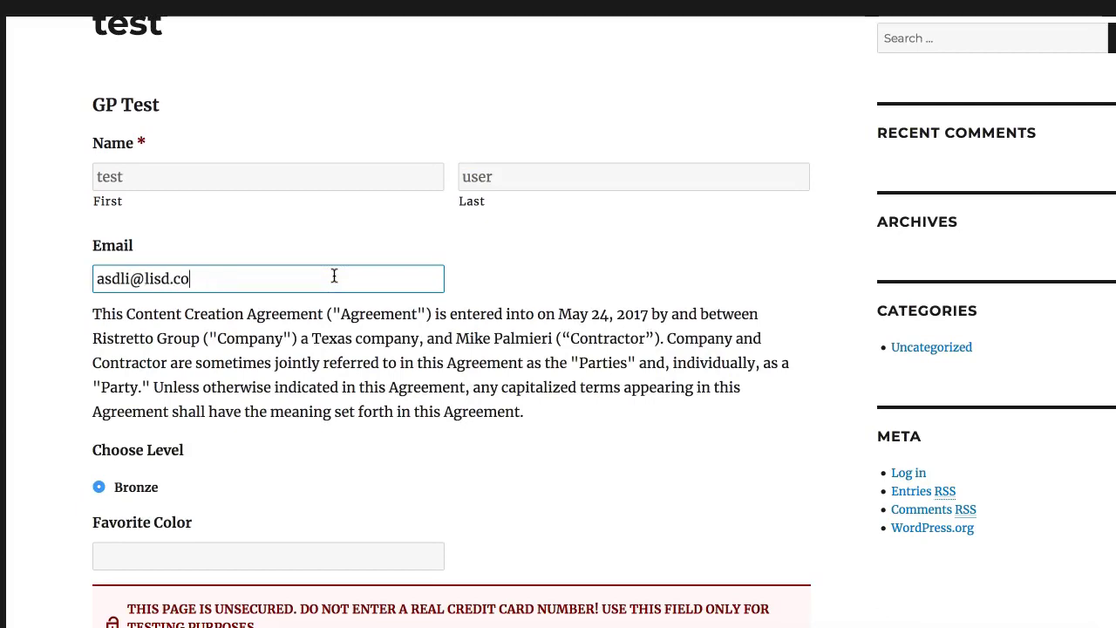
type("m")
scroll(334, 276, "down", 5)
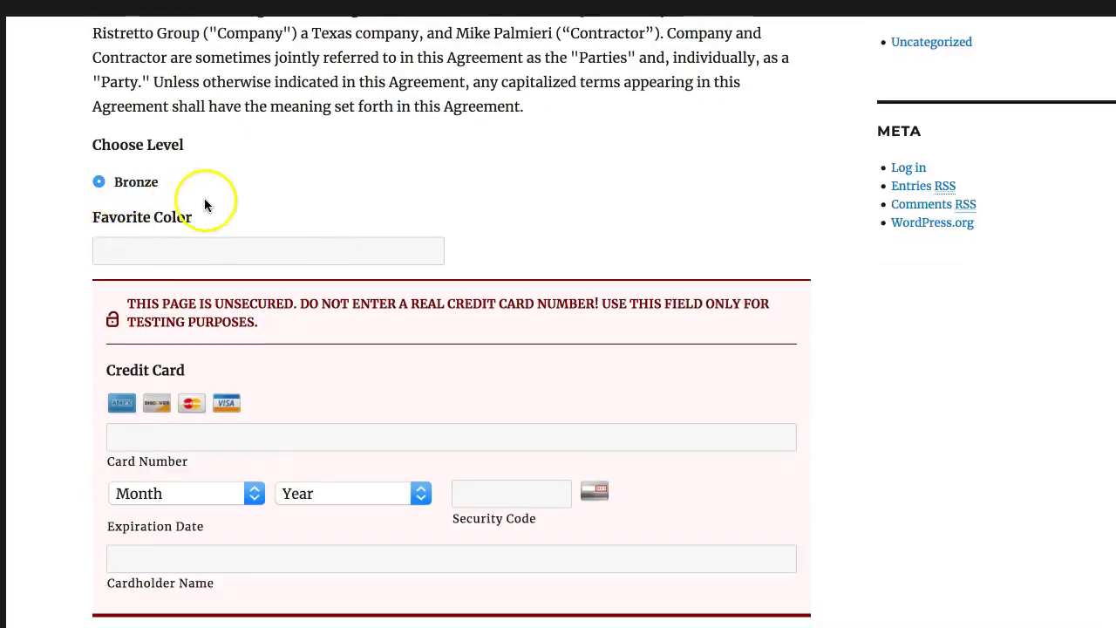
left_click(202, 250)
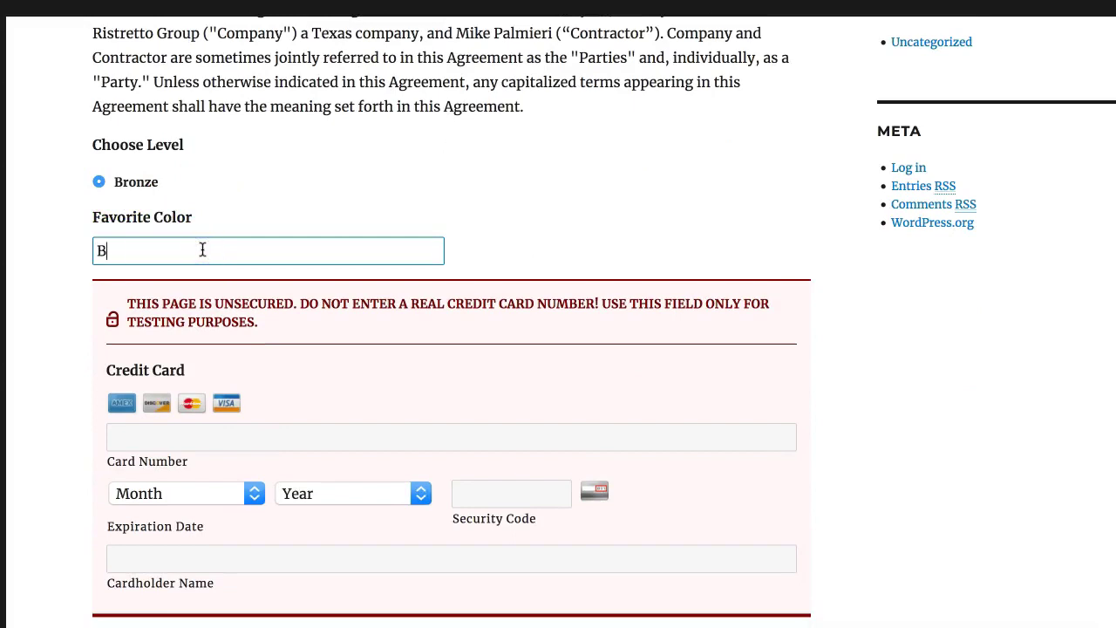
Step: Enter test card number 424242 with expiration 03/2021
scroll(203, 250, "down", 4)
left_click(184, 198)
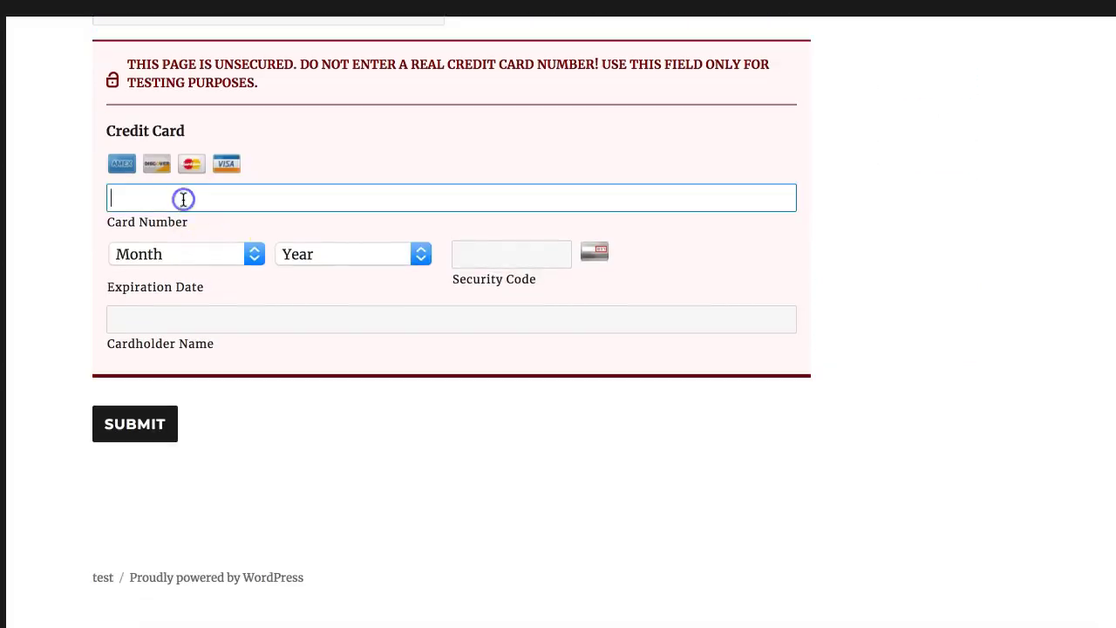
type("4242424242424242")
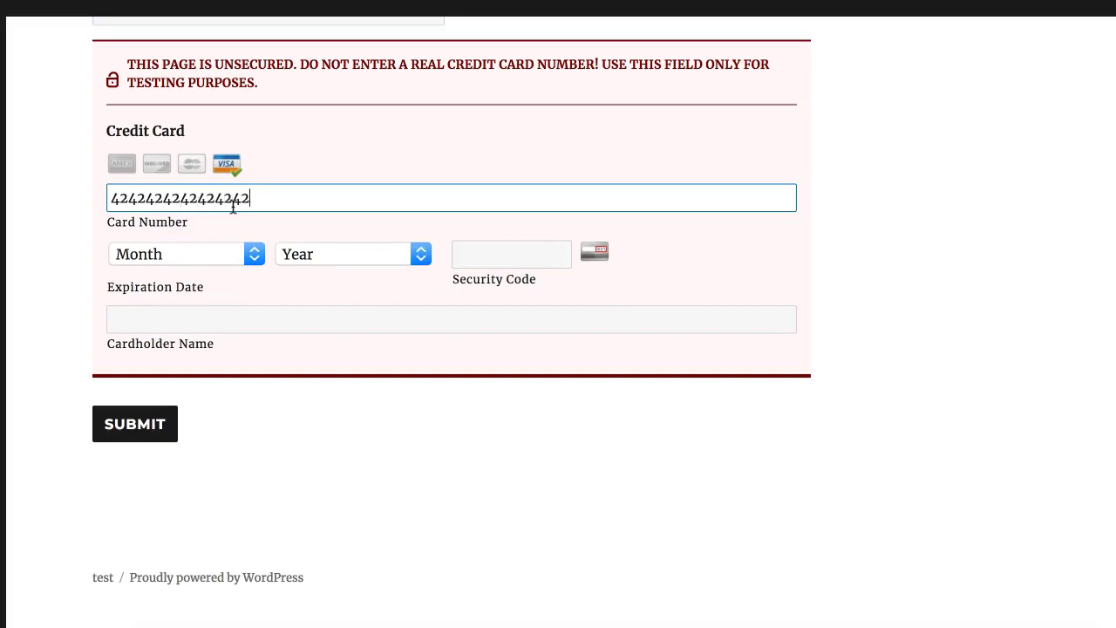
left_click(170, 250)
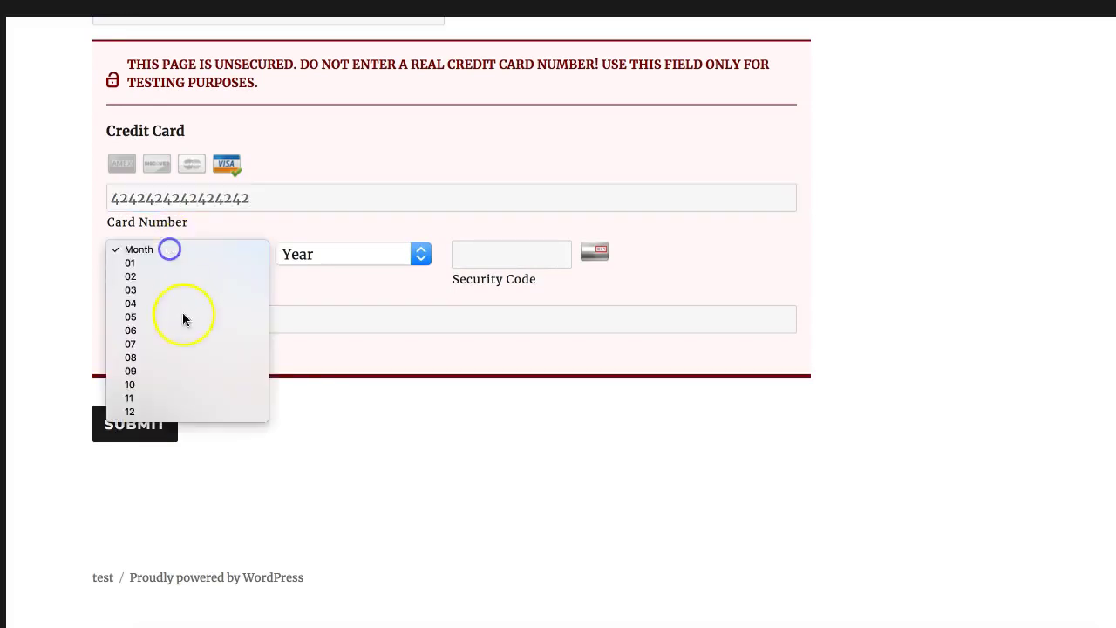
left_click(184, 319)
left_click(186, 266)
left_click(188, 288)
left_click(317, 255)
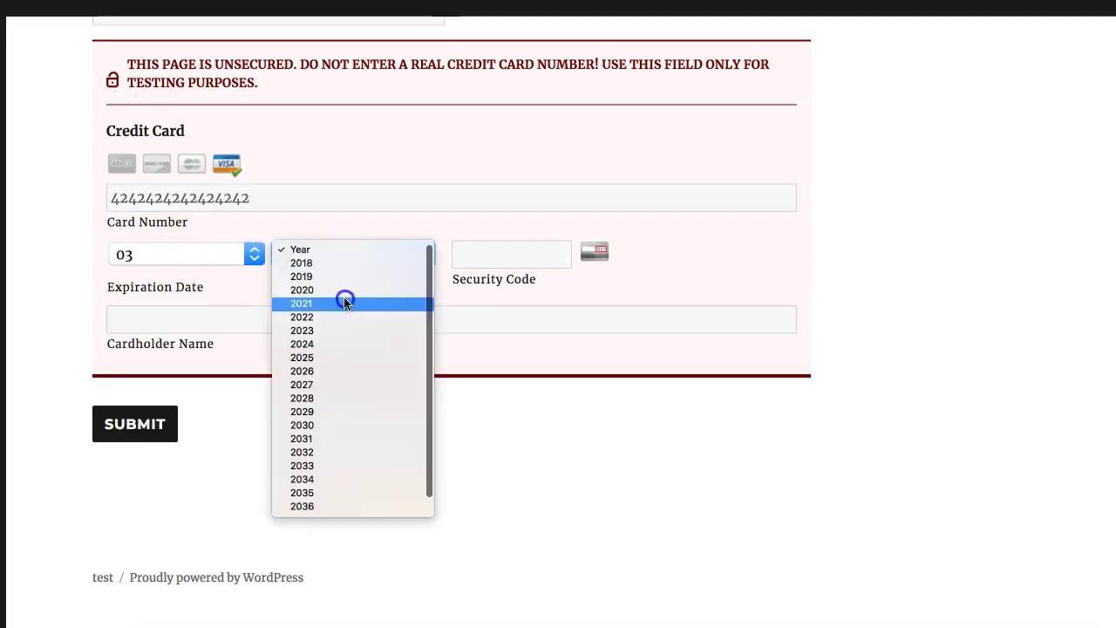
left_click(346, 297)
left_click(491, 256)
type("242")
left_click(315, 330)
type("asf ")
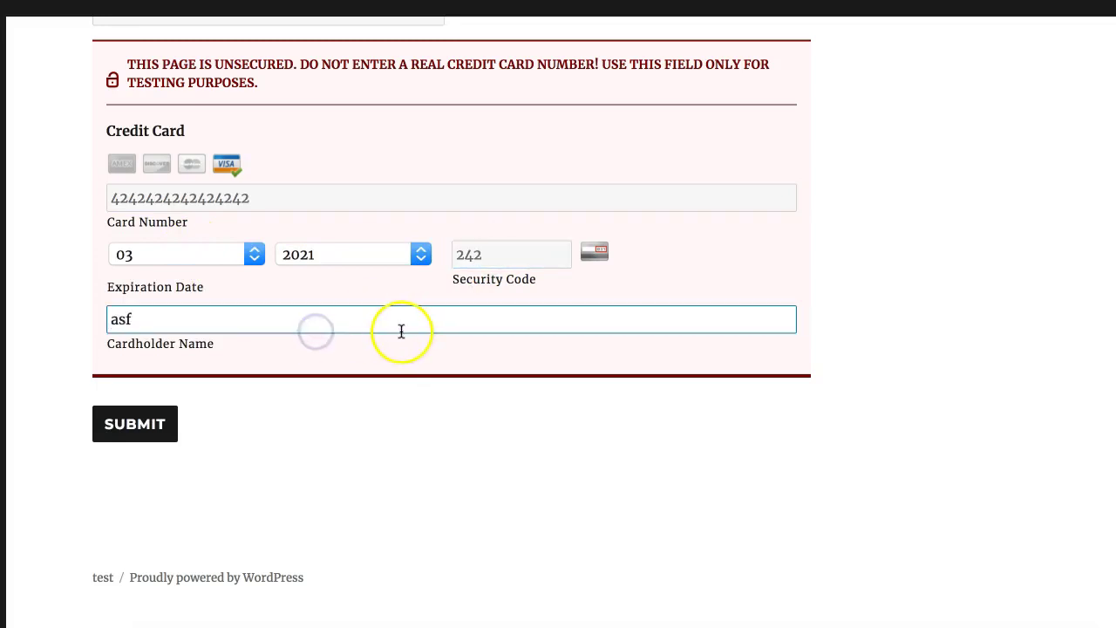
type("asdf")
left_click(140, 425)
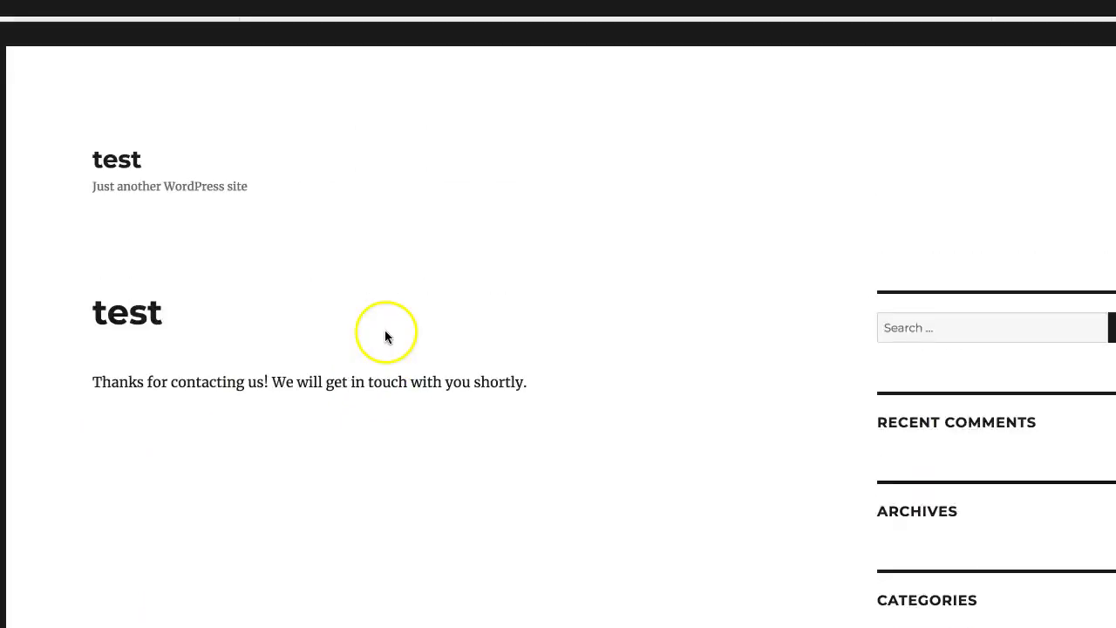
Step: After the signup confirmation, open the new subscriber's Edit User page and find Favorite Color showing Blue
left_click_drag(458, 388, 96, 303)
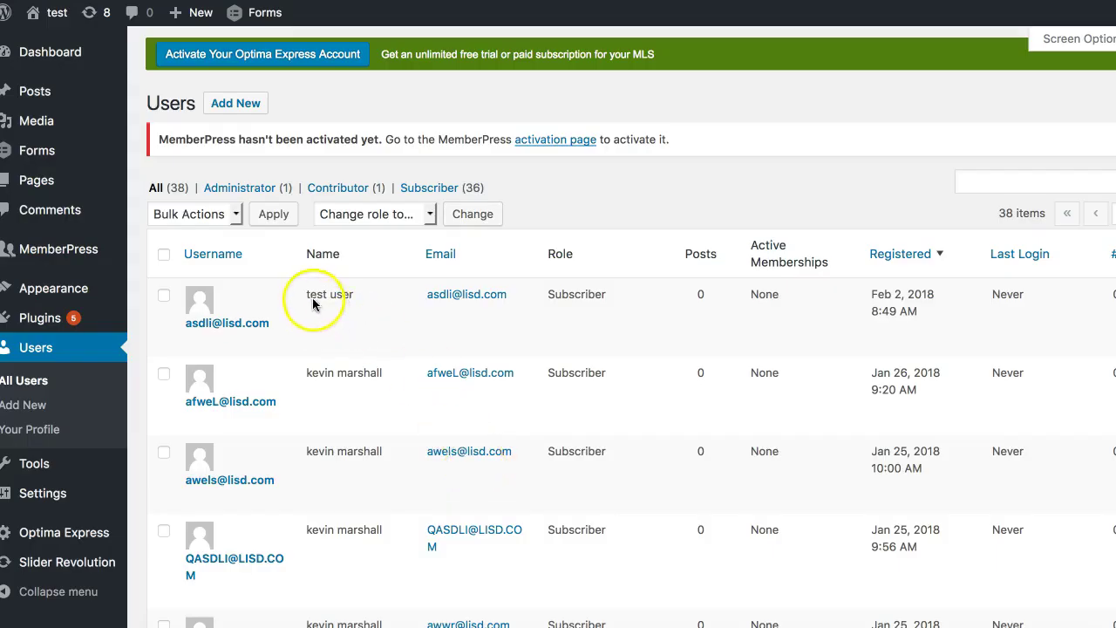
left_click(227, 325)
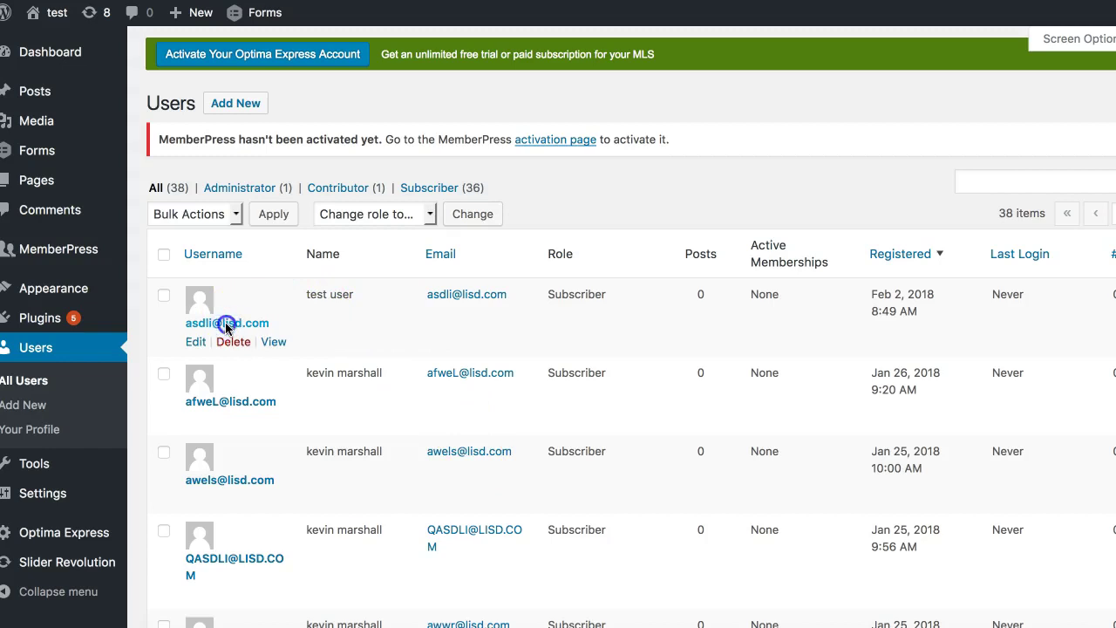
left_click(227, 324)
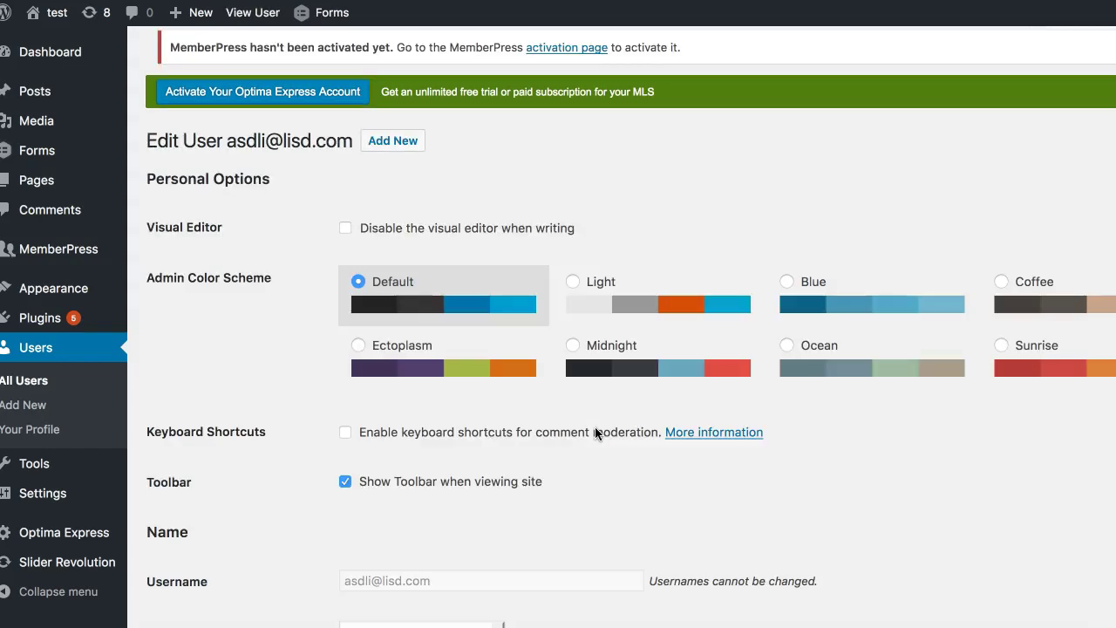
scroll(597, 433, "down", 11)
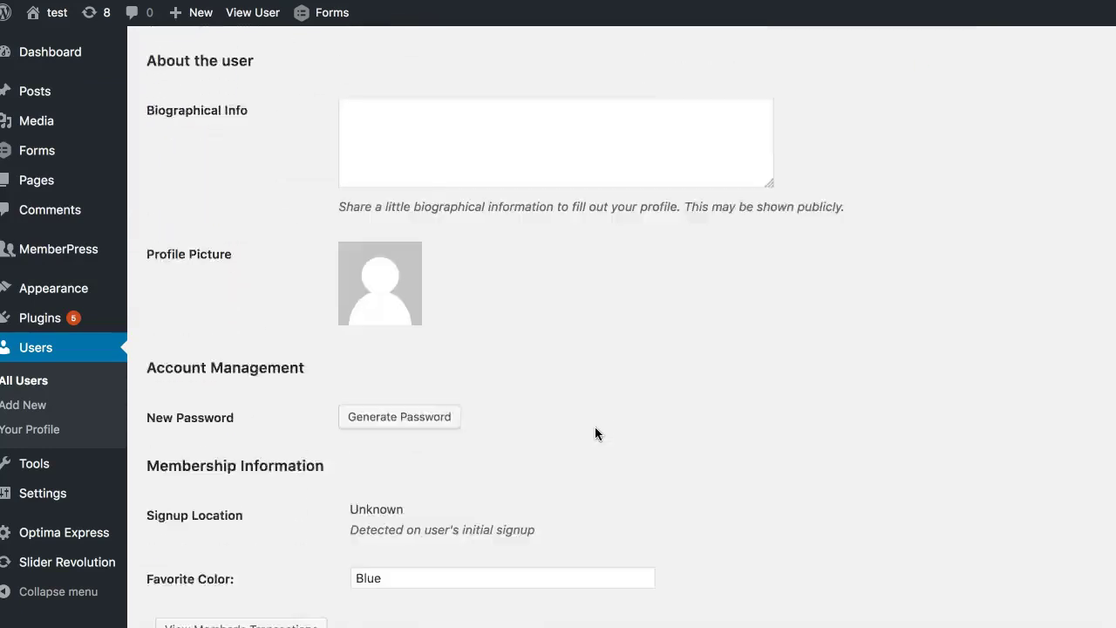
scroll(595, 433, "down", 3)
left_click_drag(481, 319, 323, 321)
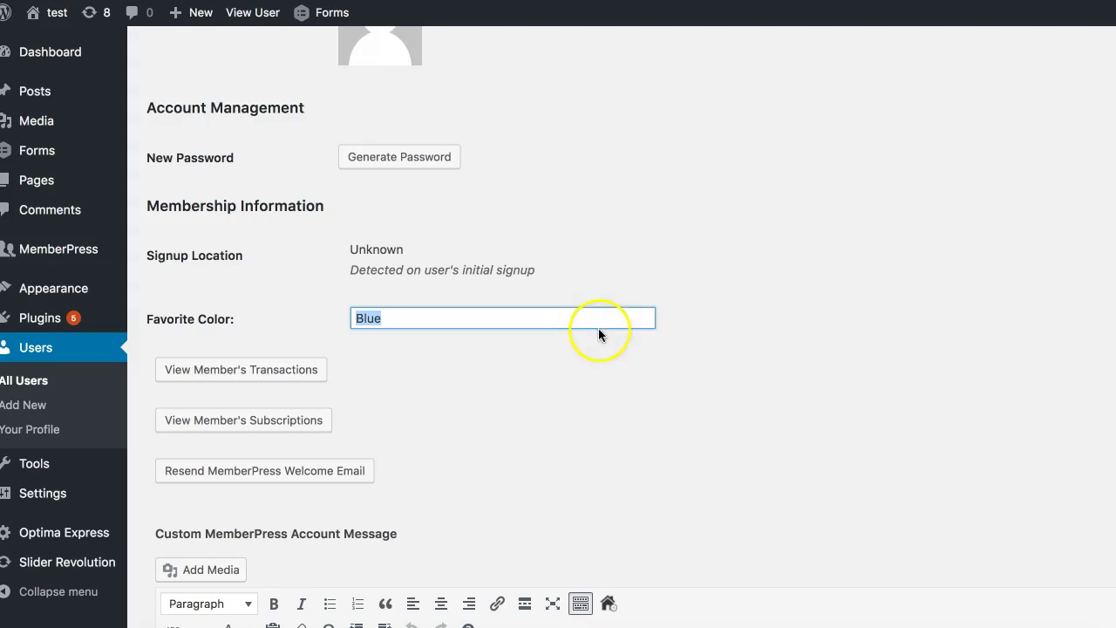
scroll(595, 330, "down", 3)
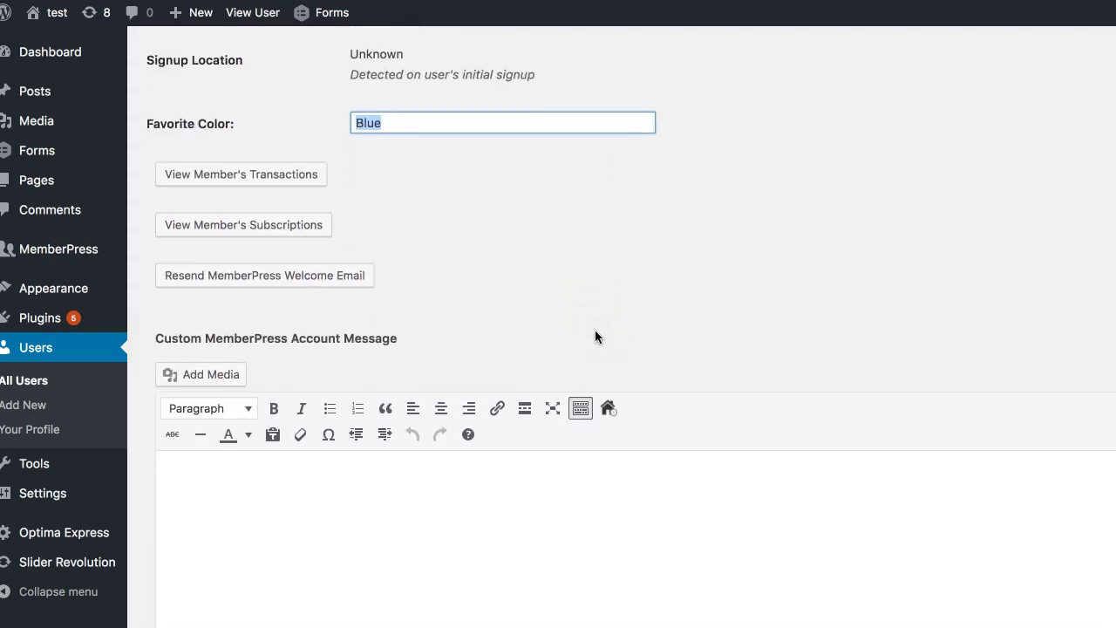